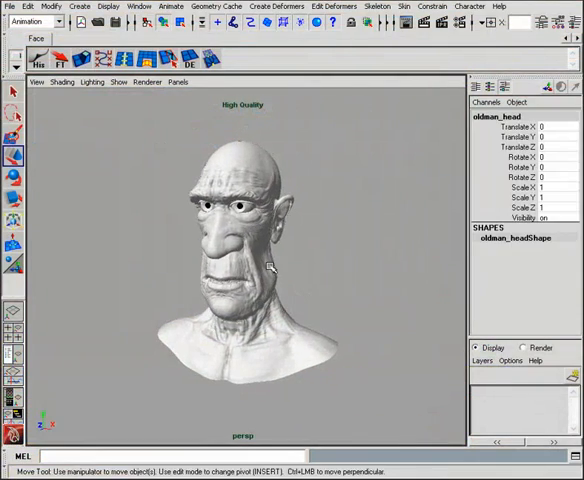
Inspect the original old man head from the front and clear its selection
alt+right_drag(275, 265, 340, 315)
alt+drag(340, 315, 335, 308)
alt+right_drag(348, 320, 317, 293)
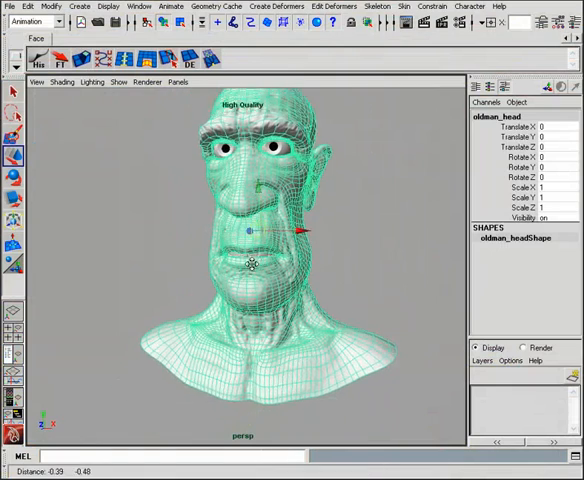
alt+right_drag(230, 267, 287, 252)
alt+middle_drag(287, 252, 280, 310)
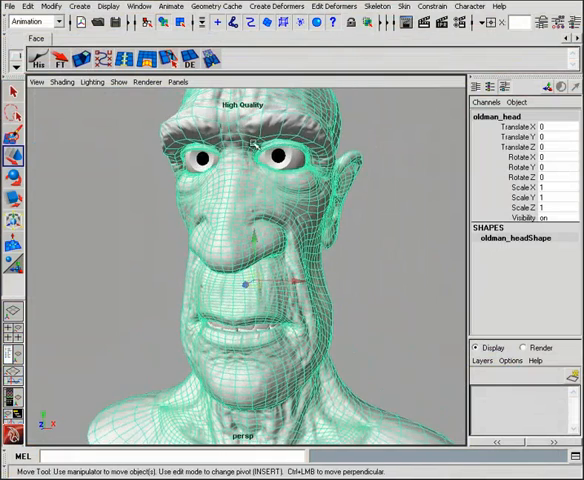
alt+right_drag(314, 222, 300, 230)
click(325, 240)
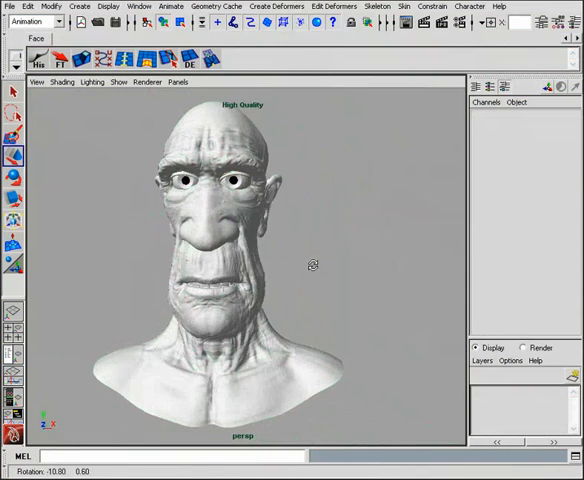
mouse_move(312, 265)
alt+mouse_down()
mouse_move(273, 268)
mouse_move(233, 244)
mouse_move(300, 268)
alt+mouse_up()
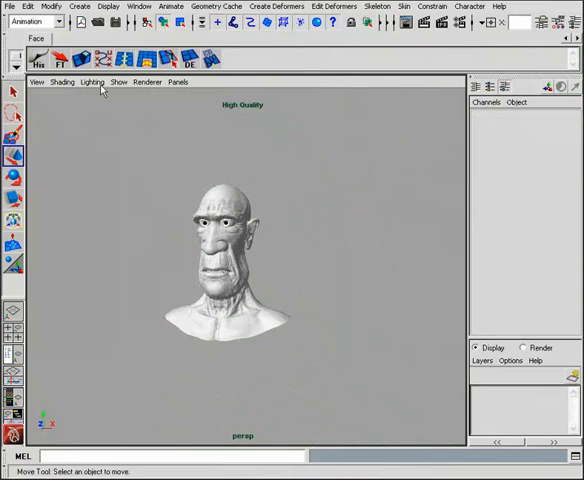
Import the oldman_sick OBJ head and move it to the right of the original
click(10, 6)
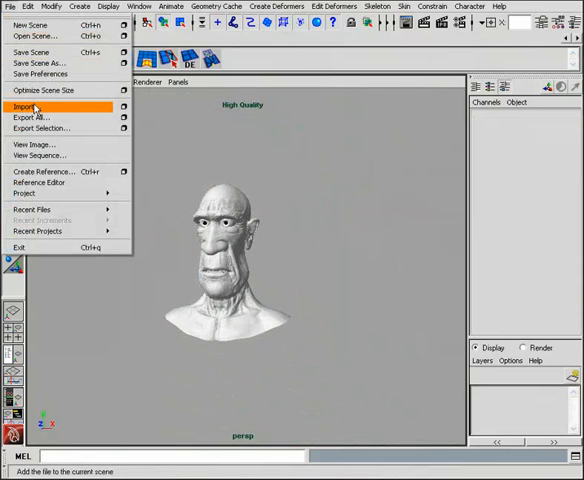
click(85, 108)
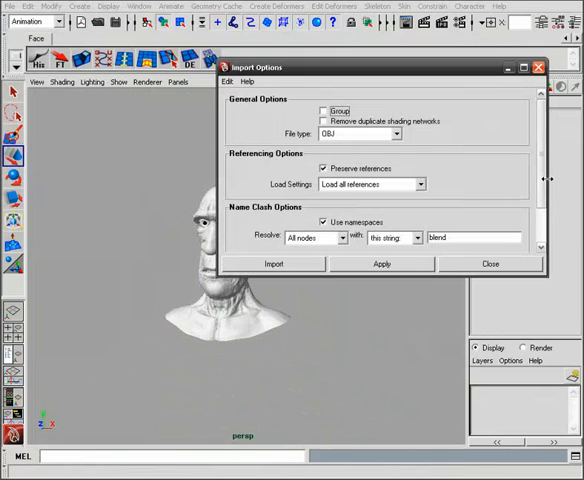
scroll(543, 204, down, 2)
scroll(543, 204, down, 1)
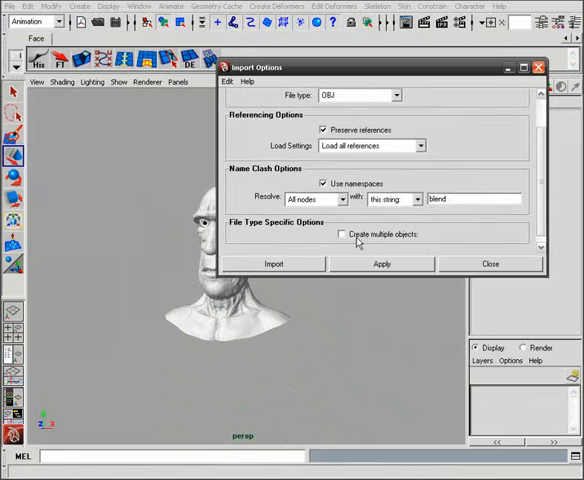
click(276, 264)
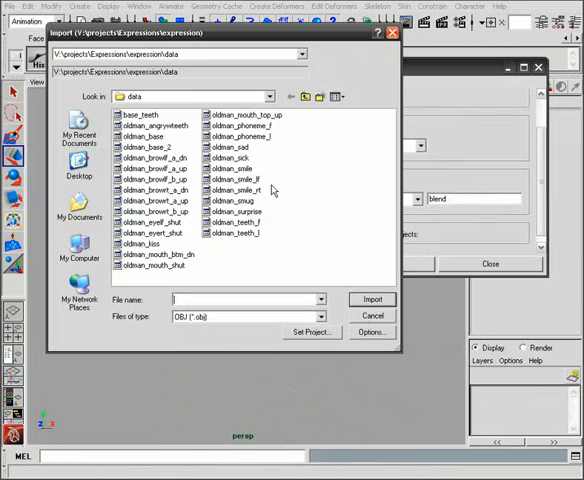
click(230, 157)
click(372, 299)
click(376, 264)
click(243, 272)
key(w)
drag(266, 265, 408, 272)
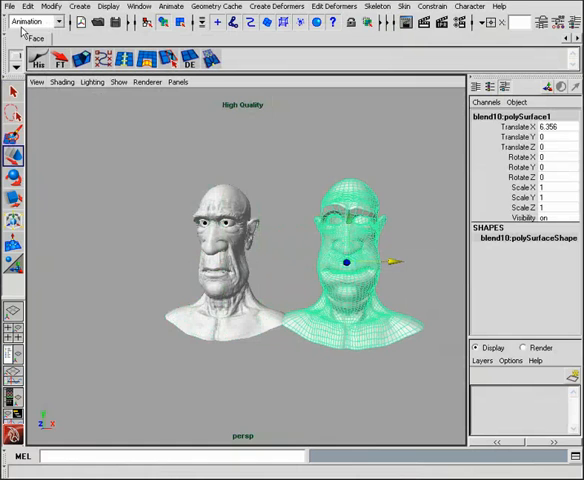
Import the oldman_kiss OBJ head and move it to the left of the original
click(9, 6)
click(30, 108)
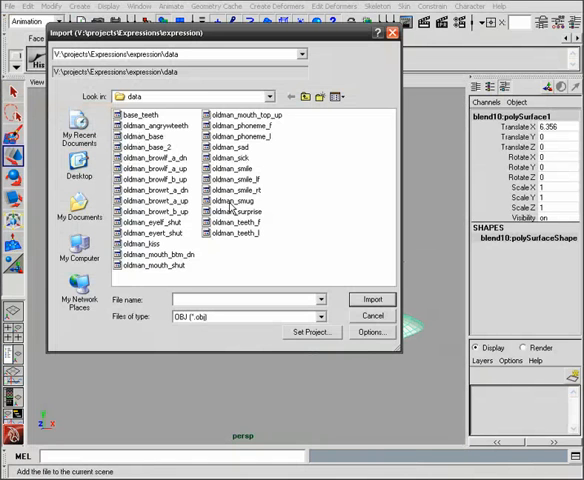
click(142, 243)
click(372, 299)
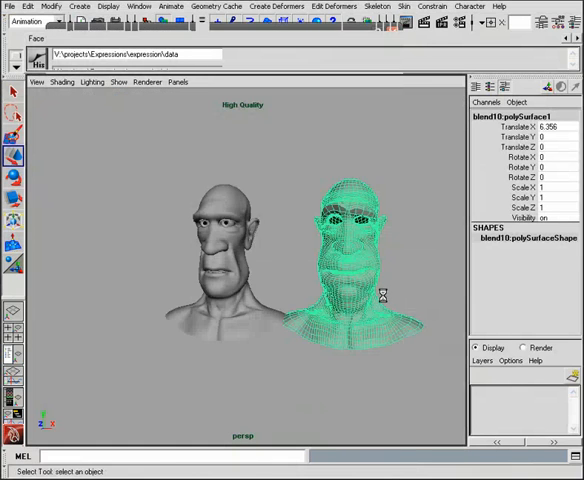
click(383, 287)
click(210, 272)
key(w)
drag(205, 260, 100, 260)
Import the oldman_smile OBJ head and move it below the row of heads
click(9, 6)
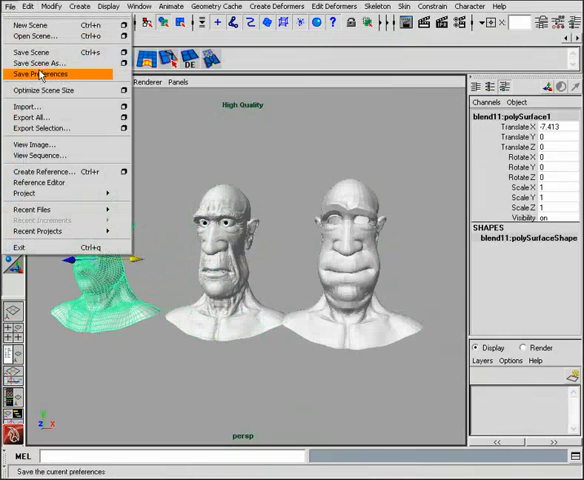
click(30, 107)
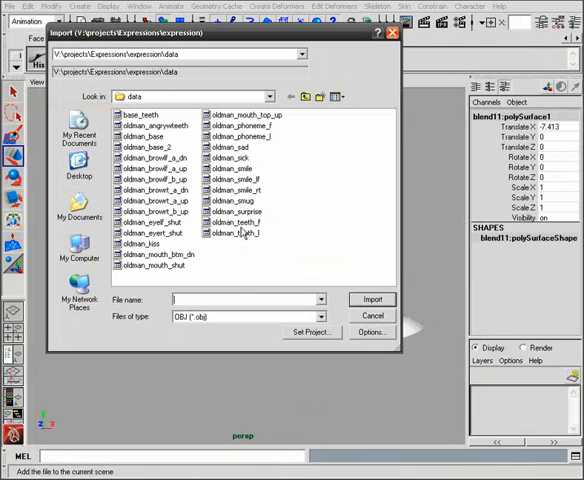
click(232, 168)
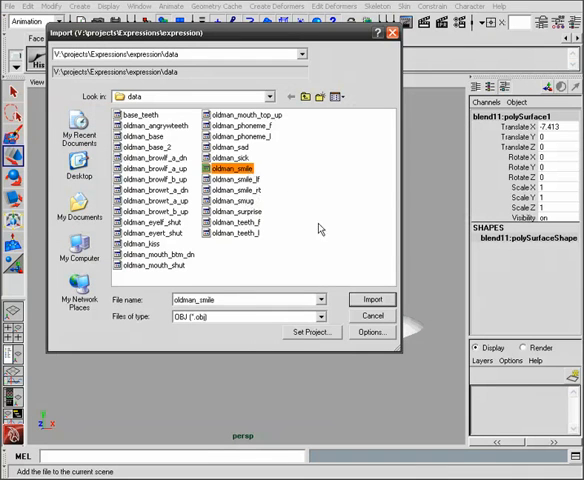
click(372, 299)
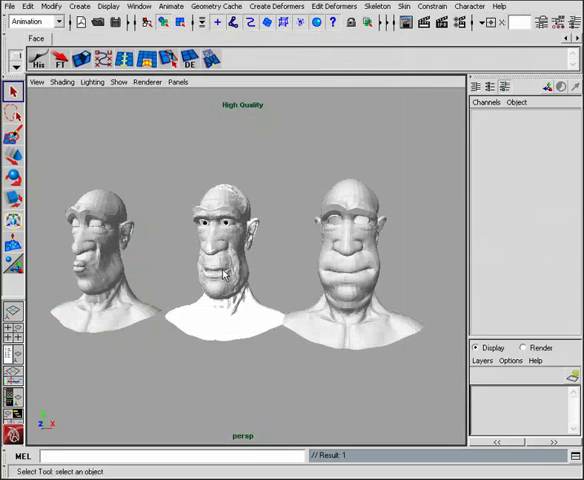
click(226, 275)
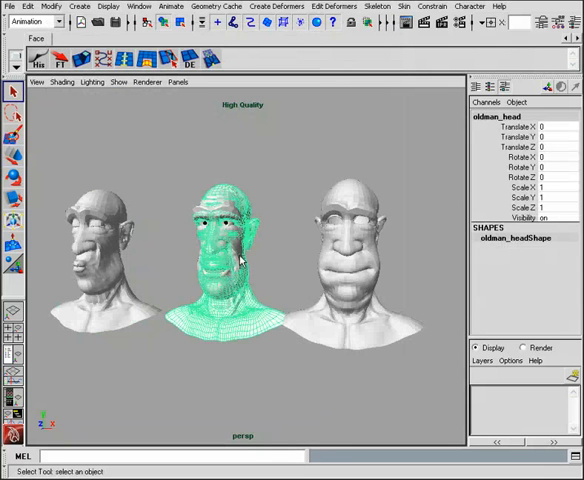
click(240, 258)
key(w)
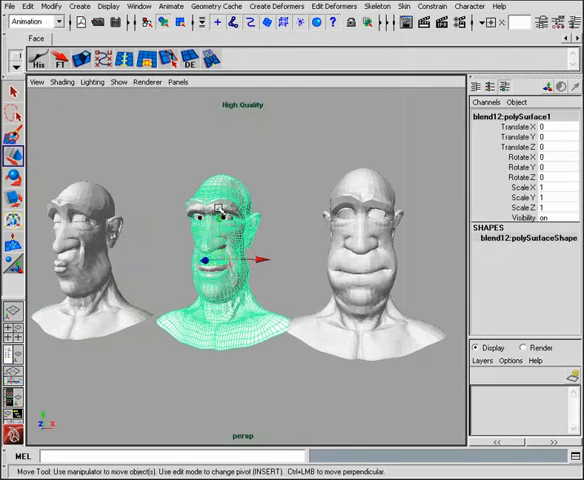
drag(218, 208, 225, 385)
scroll(250, 320, down, 2)
click(265, 278)
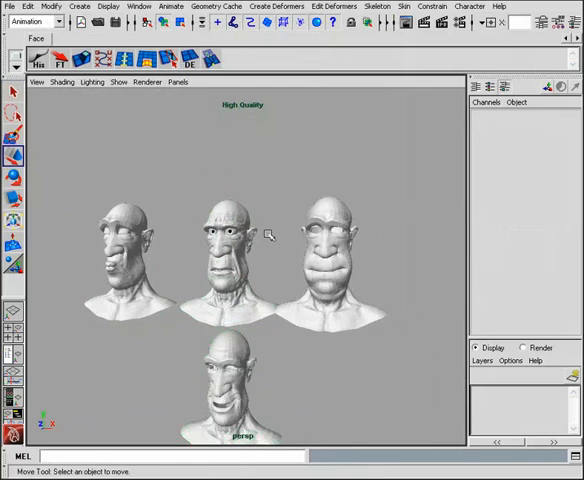
Frame all the heads and select the deformed head on the right as the target
alt+drag(265, 278, 318, 272)
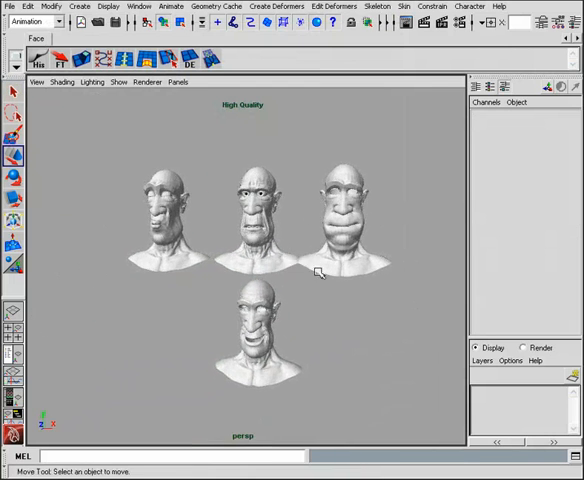
alt+drag(312, 225, 308, 234)
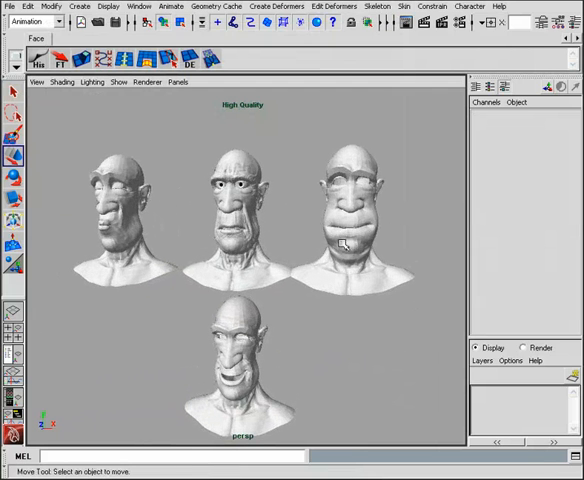
alt+drag(367, 218, 345, 238)
alt+right_drag(345, 240, 383, 255)
mouse_move(325, 230)
alt+right_down()
mouse_move(345, 255)
mouse_move(353, 240)
alt+right_up()
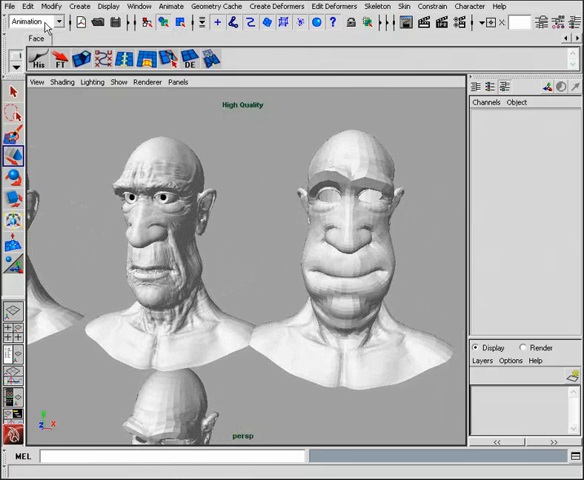
click(340, 240)
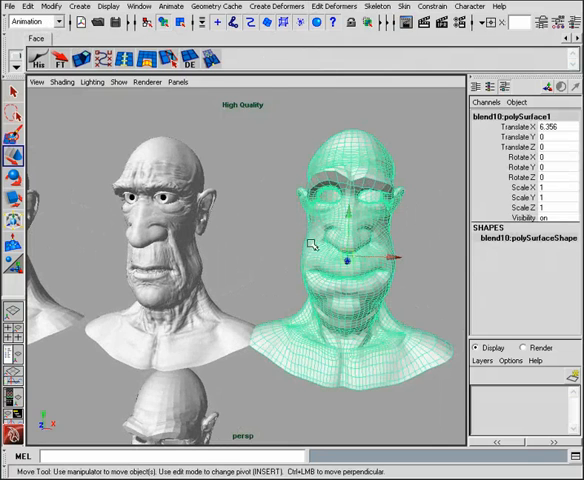
alt+drag(393, 260, 348, 275)
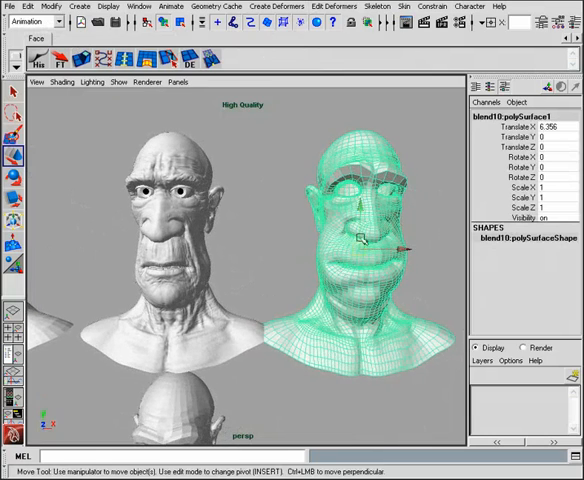
alt+drag(368, 243, 215, 240)
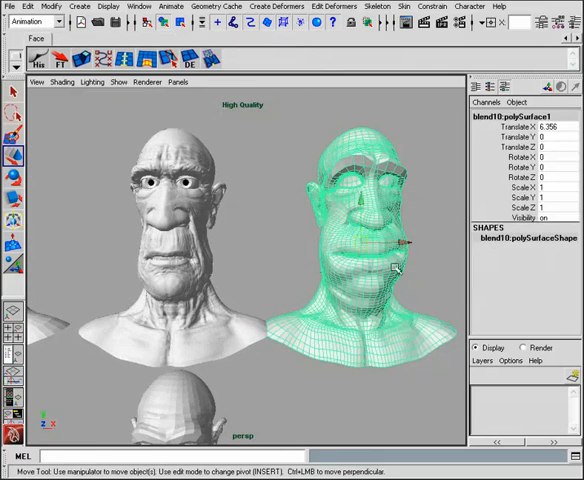
alt+drag(368, 232, 358, 283)
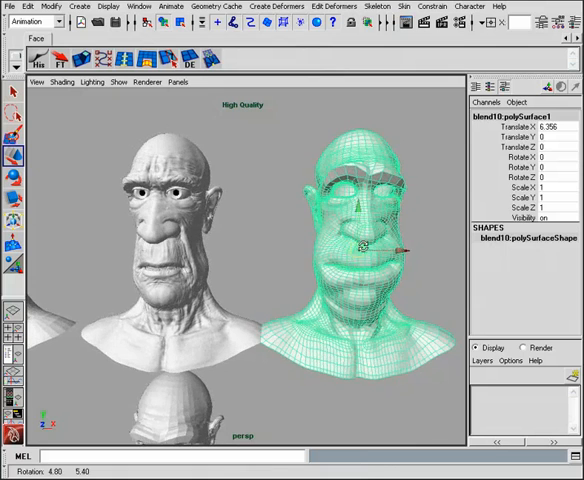
alt+drag(380, 222, 338, 192)
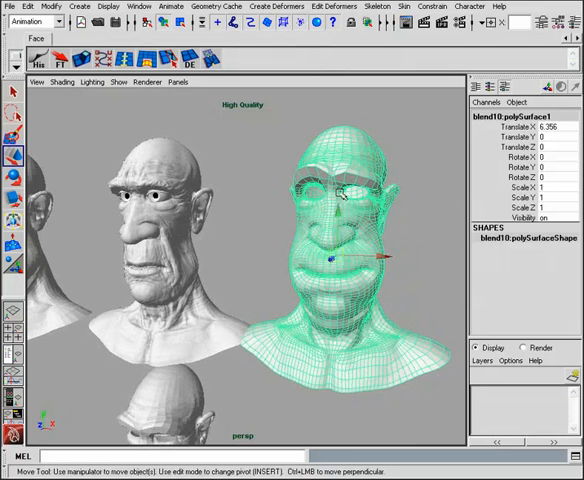
Add the original old man head last as the blend shape base
click(172, 258)
alt+drag(240, 260, 305, 248)
alt+right_drag(305, 248, 260, 250)
alt+drag(260, 250, 277, 250)
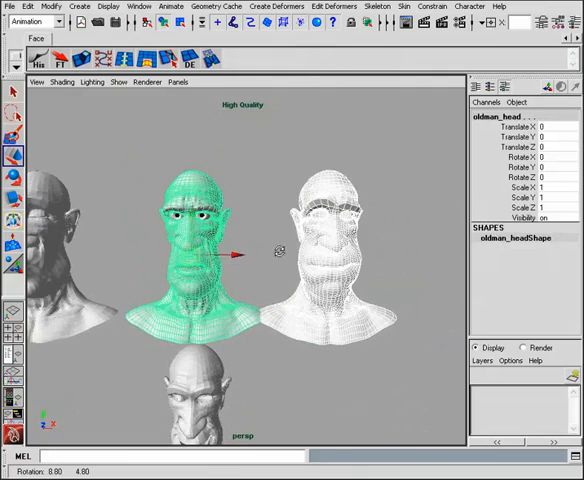
mouse_move(277, 250)
alt+right_down()
mouse_move(261, 222)
mouse_move(316, 238)
alt+right_up()
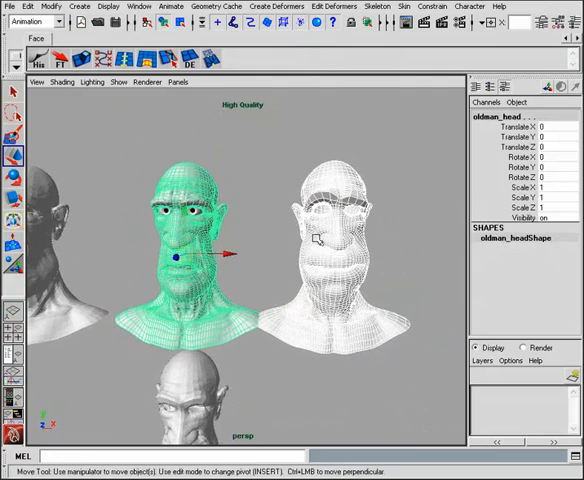
alt+drag(313, 219, 319, 219)
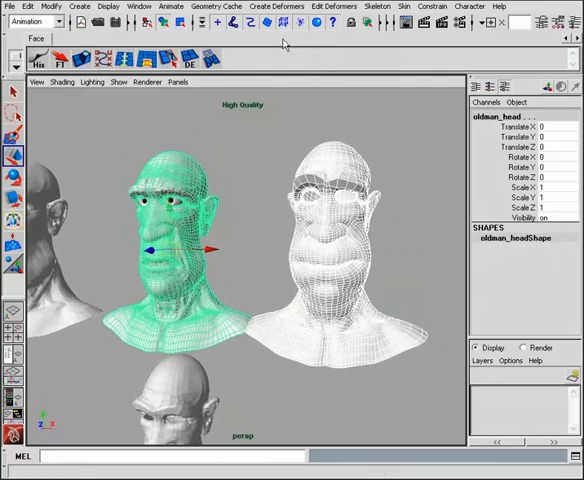
Create a World-origin blend shape and show blendShape1's attributes in the Channel Box
click(277, 6)
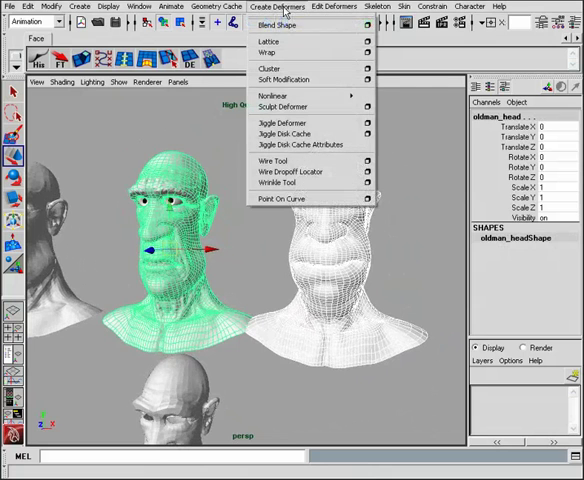
click(368, 25)
drag(355, 67, 362, 34)
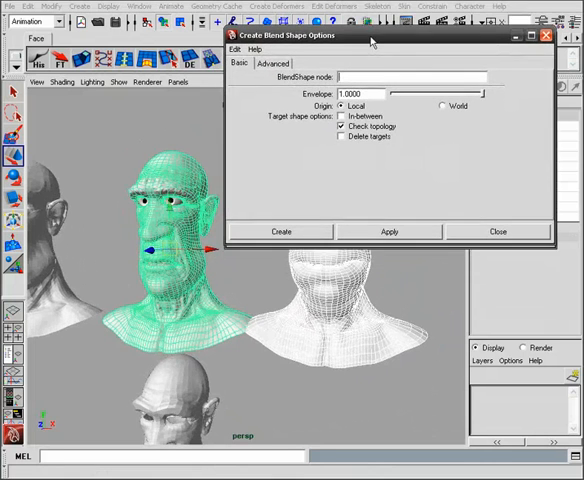
click(443, 104)
drag(414, 34, 416, 3)
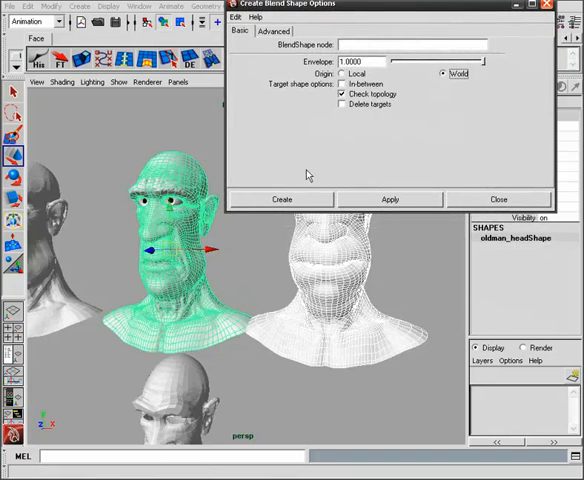
click(283, 199)
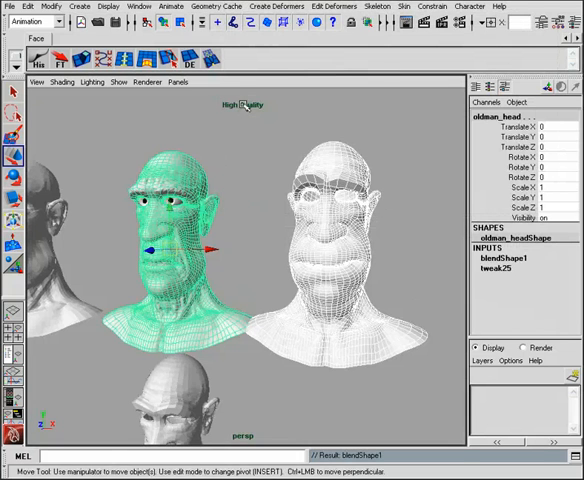
click(218, 174)
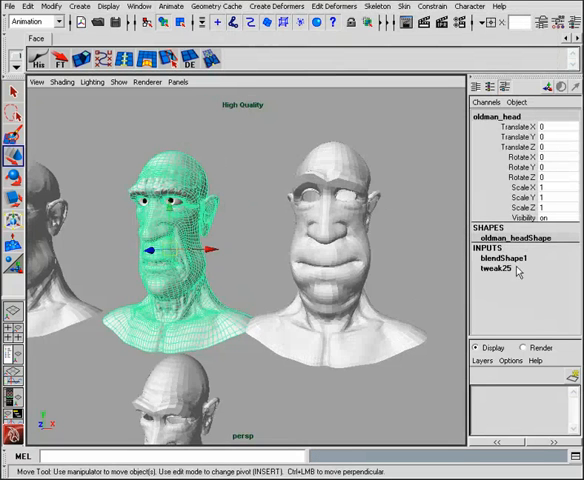
click(500, 258)
Bring up the Blend Shape editor from Animation Editors and move it aside
click(244, 146)
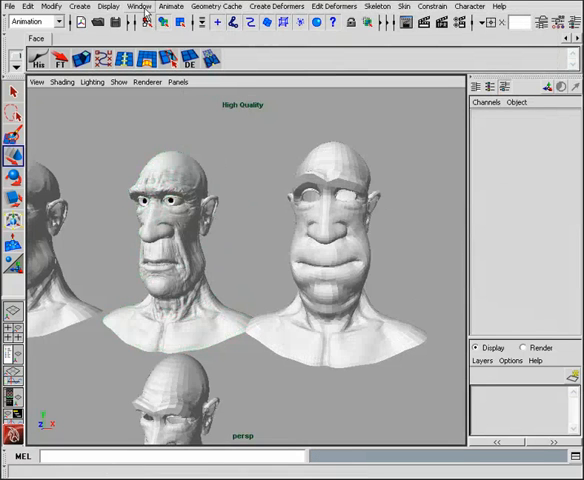
click(140, 6)
mouse_move(163, 46)
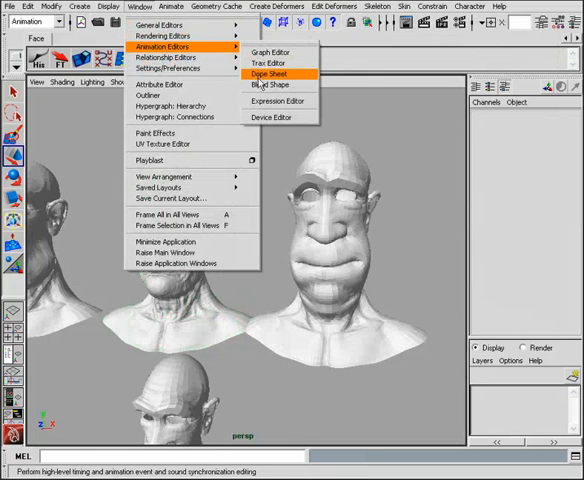
click(268, 84)
drag(412, 79, 420, 40)
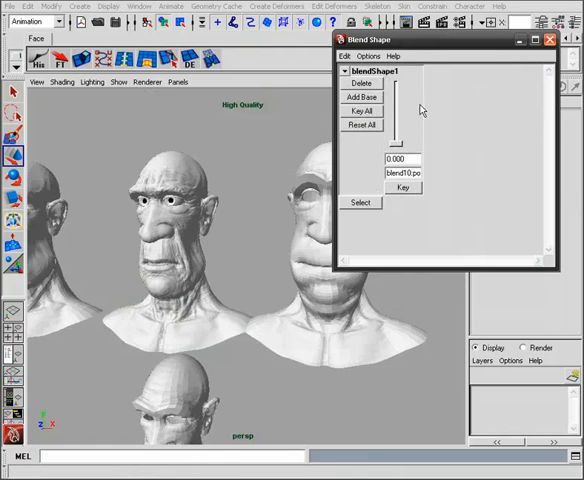
Raise the blendShape1 weight to morph the head, then return it to zero
alt+drag(255, 172, 272, 180)
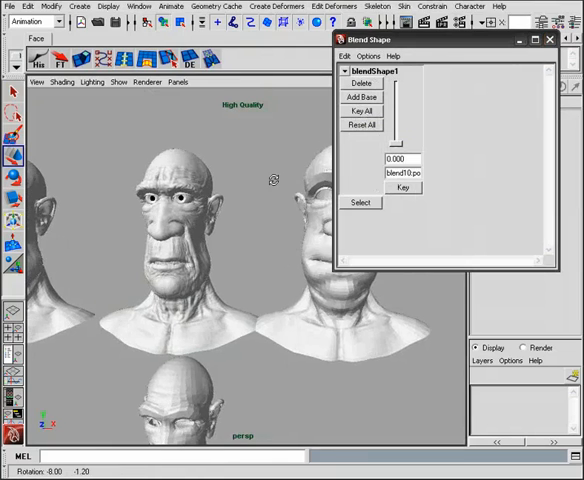
mouse_move(272, 180)
alt+right_down()
mouse_move(251, 185)
mouse_move(235, 180)
alt+right_up()
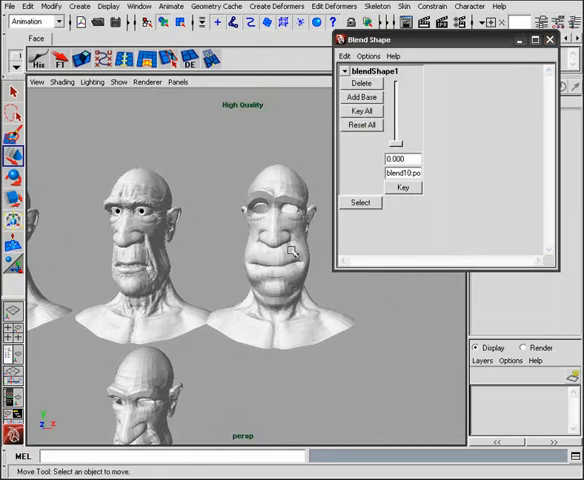
drag(397, 146, 396, 104)
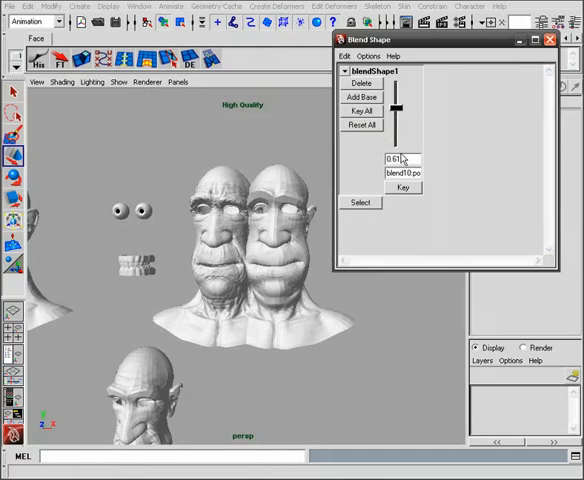
drag(397, 110, 397, 143)
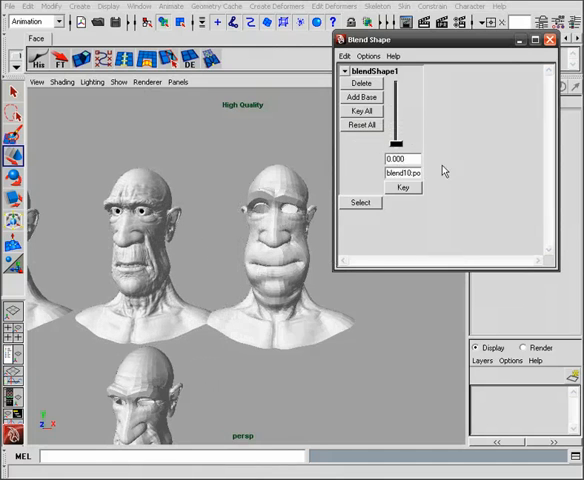
Delete the blend shape and recreate it with Local origin from target to base head
click(363, 84)
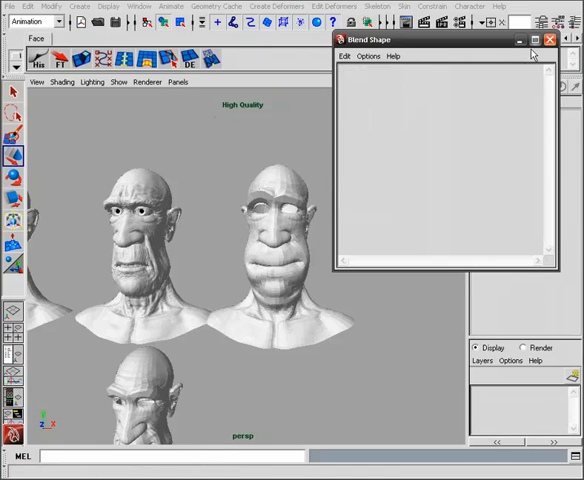
click(549, 40)
click(305, 205)
shift+click(150, 230)
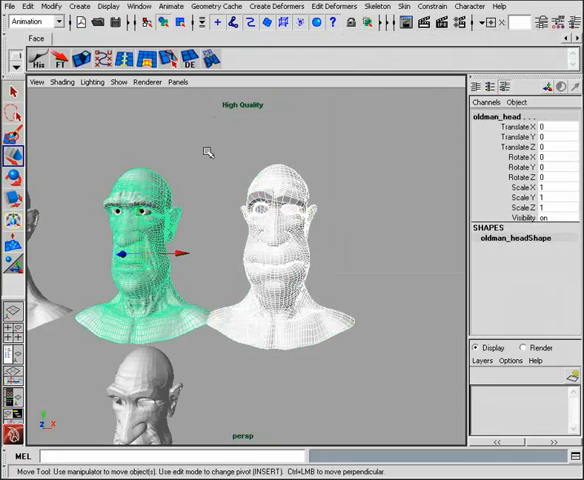
click(276, 6)
click(366, 25)
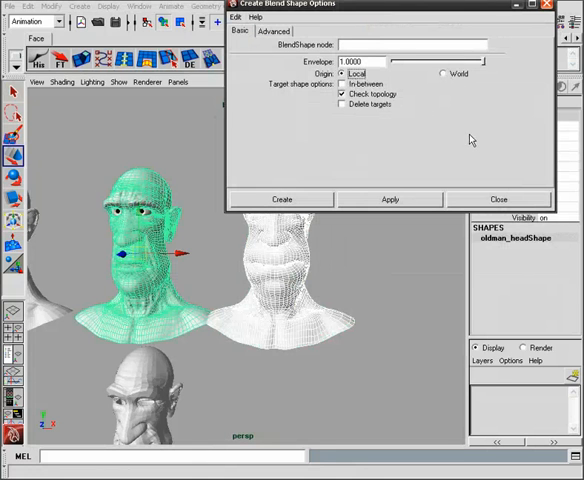
click(282, 199)
click(190, 150)
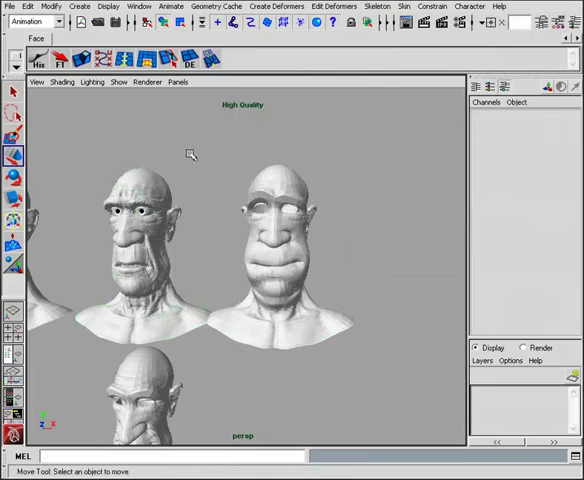
Raise the new blend shape weight to about 0.85 in the Blend Shape editor
click(140, 6)
click(265, 87)
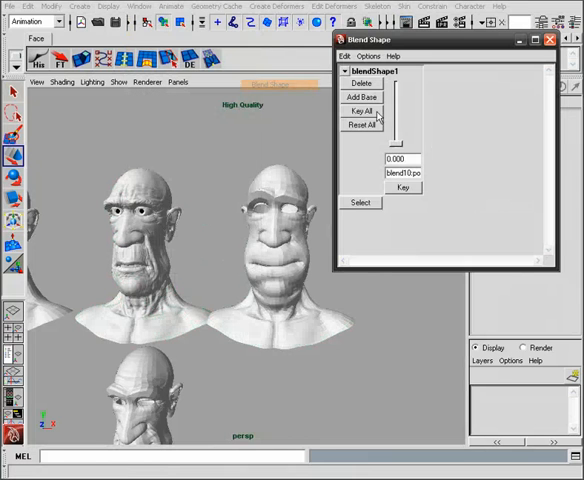
mouse_move(397, 143)
mouse_down()
mouse_move(398, 80)
mouse_move(397, 145)
mouse_up()
Delete blendShape1 and select the three target heads, then the centre head as base
click(362, 83)
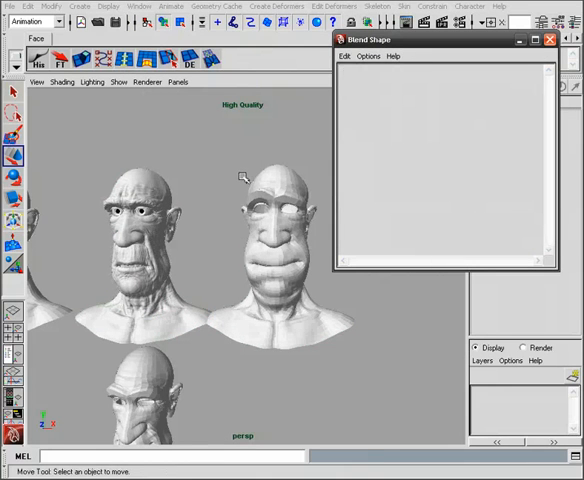
mouse_move(245, 175)
alt+middle_down()
mouse_move(240, 163)
mouse_move(251, 170)
alt+middle_up()
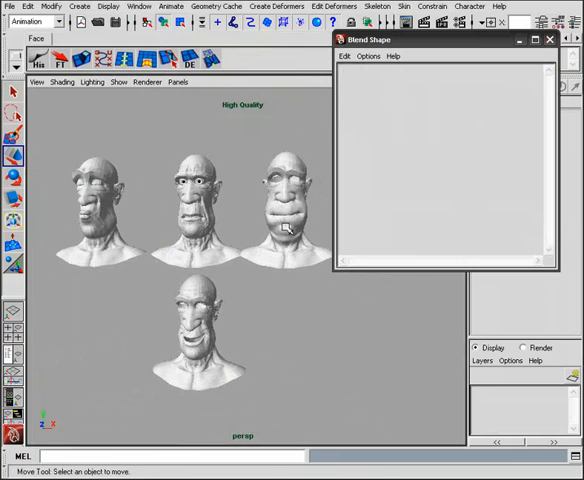
click(288, 228)
shift+click(229, 310)
shift+click(101, 231)
alt+middle_drag(150, 230, 226, 236)
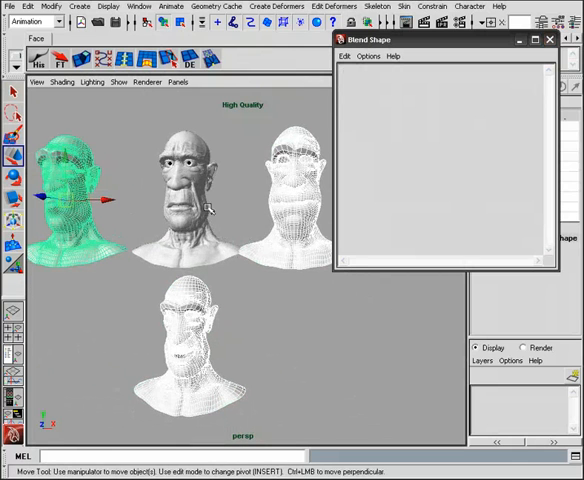
shift+click(207, 207)
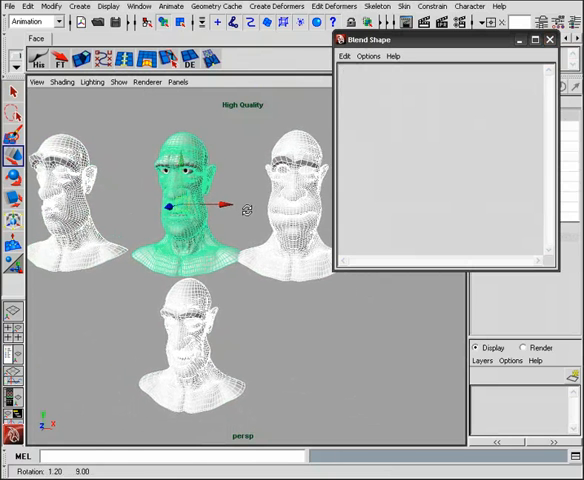
Create a new blend shape with In-between targets enabled
click(277, 6)
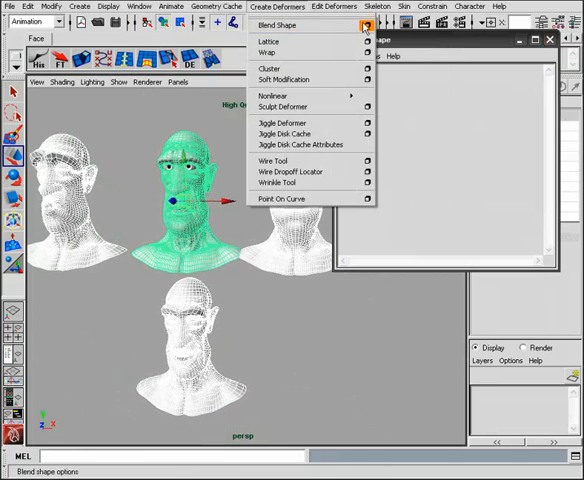
click(367, 25)
click(343, 84)
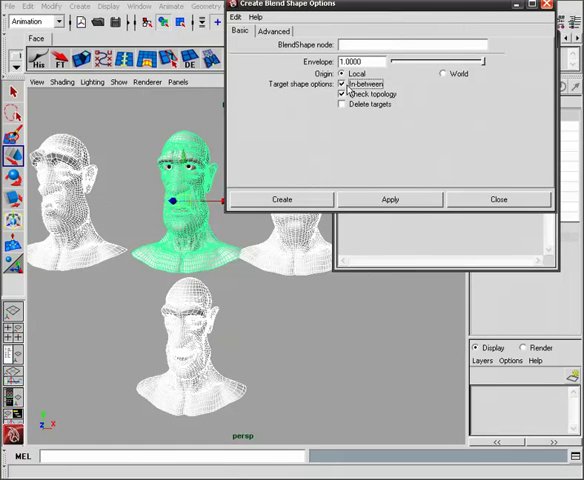
click(284, 199)
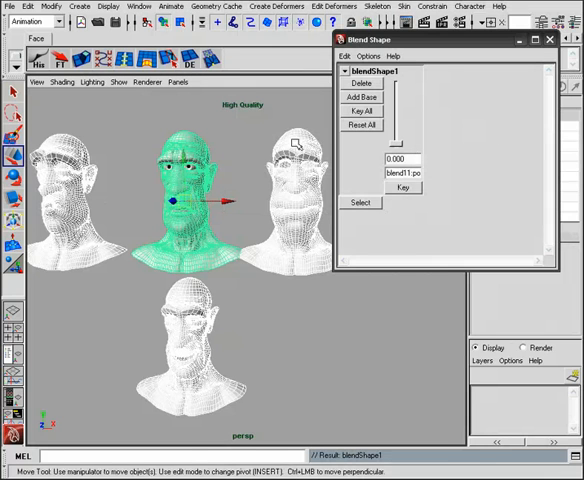
Raise the blendShape1 weight stepwise up to full strength in shaded view
click(326, 308)
key(5)
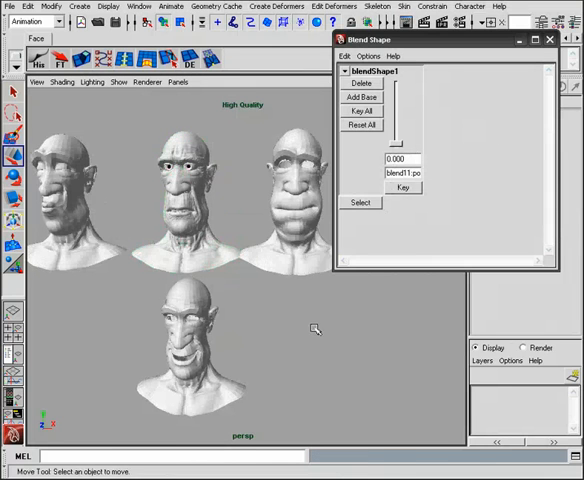
alt+right_drag(342, 326, 320, 326)
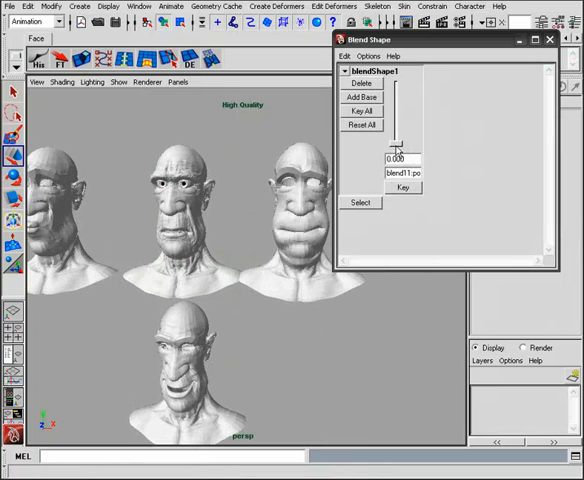
mouse_move(397, 146)
mouse_down()
mouse_move(400, 125)
mouse_move(400, 130)
mouse_up()
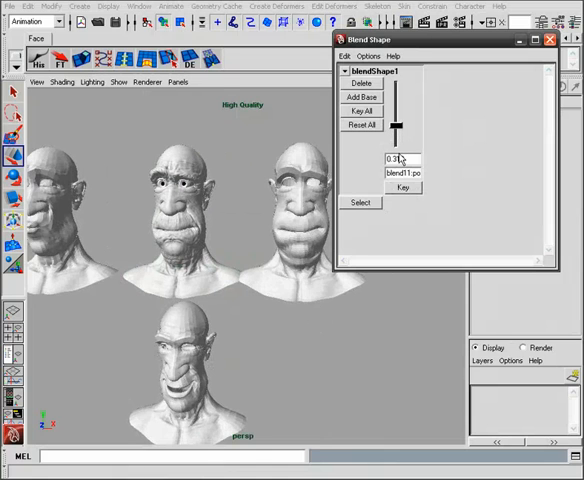
mouse_move(397, 127)
mouse_down()
mouse_move(397, 96)
mouse_move(400, 108)
mouse_up()
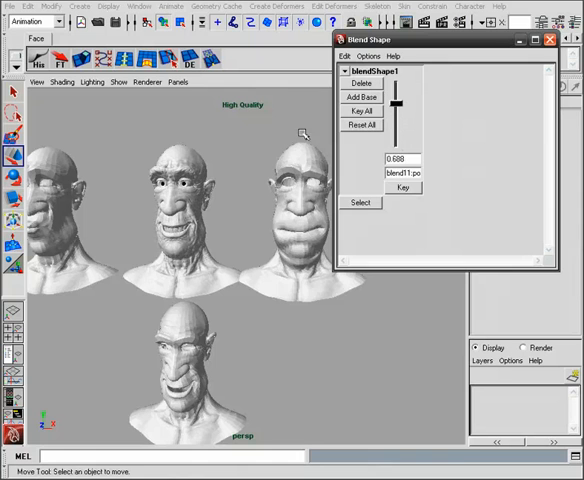
alt+middle_drag(230, 180, 300, 180)
mouse_move(400, 105)
mouse_down()
mouse_move(399, 84)
mouse_move(397, 145)
mouse_move(397, 84)
mouse_move(397, 145)
mouse_up()
Inspect the morph from several angles at about 0.47 weight, then reset it to zero
mouse_move(235, 205)
alt+right_down()
mouse_move(314, 292)
mouse_move(224, 272)
alt+right_up()
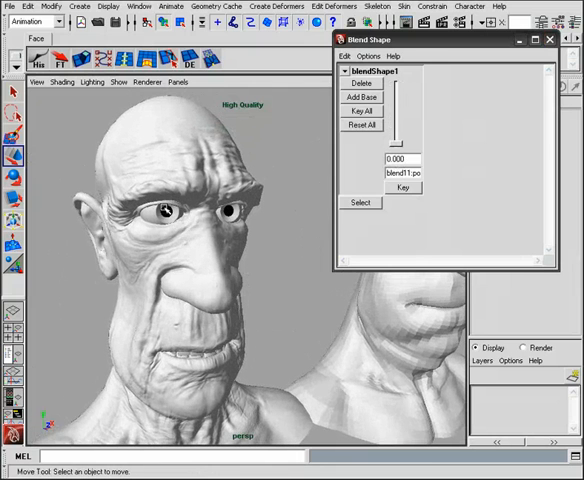
alt+drag(169, 212, 210, 250)
alt+right_drag(210, 250, 176, 250)
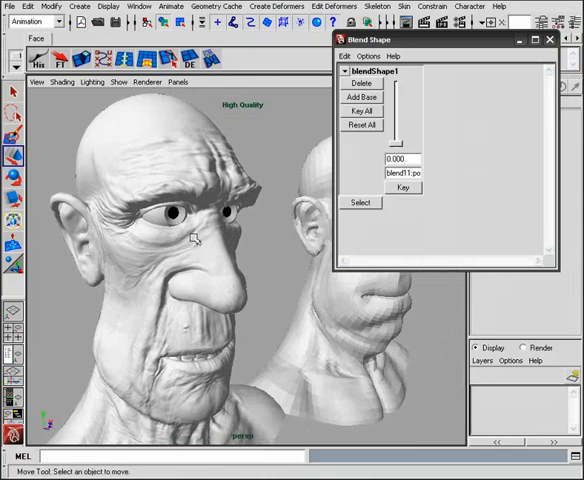
alt+right_drag(208, 250, 199, 261)
alt+drag(199, 258, 222, 255)
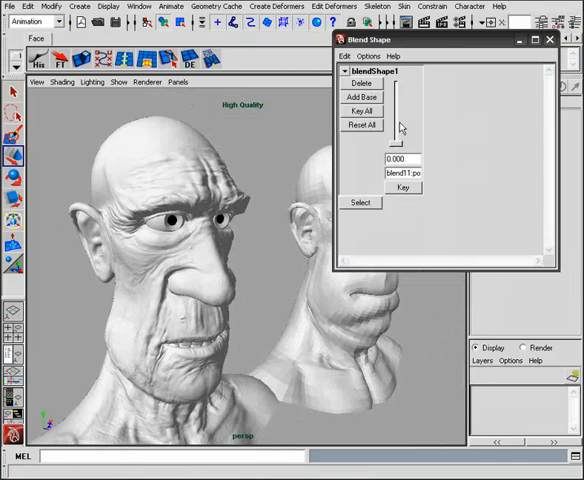
drag(397, 138, 396, 117)
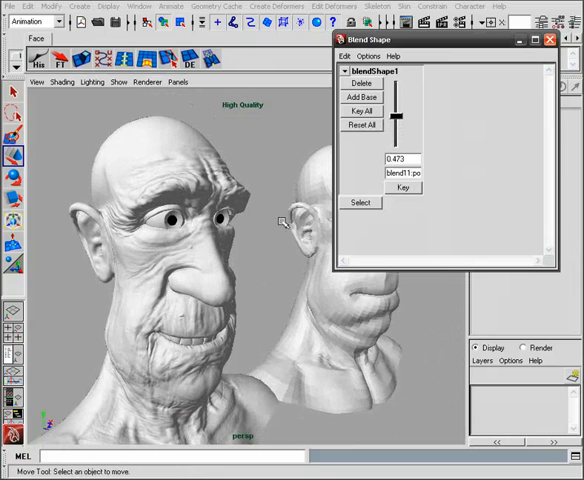
alt+right_drag(260, 222, 228, 245)
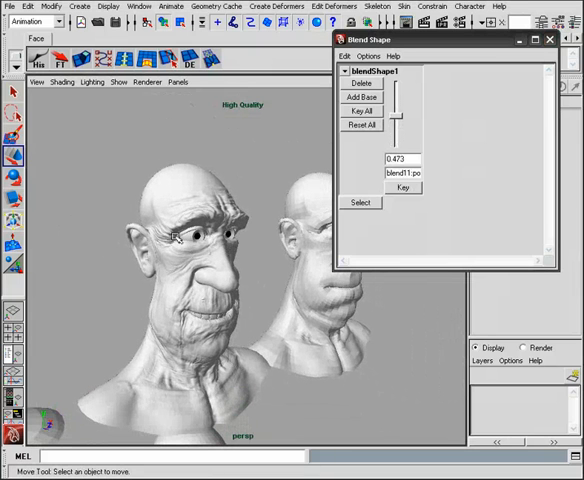
alt+drag(170, 222, 205, 237)
alt+middle_drag(205, 237, 287, 182)
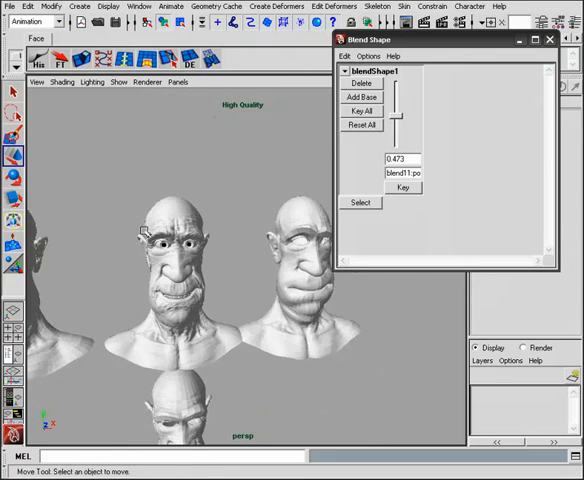
drag(396, 116, 396, 143)
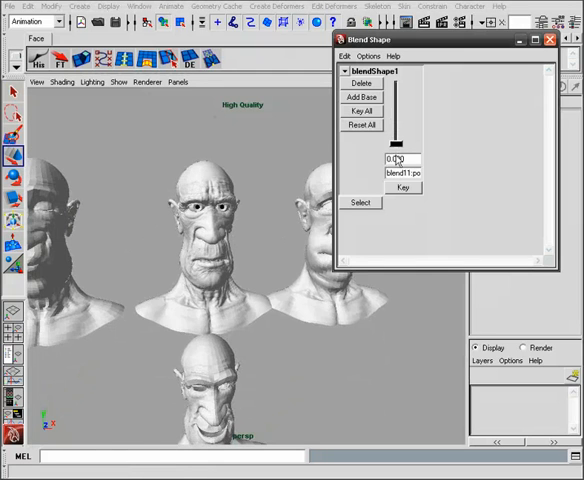
Delete blendShape1 and select the three target heads, then the base head last
click(361, 83)
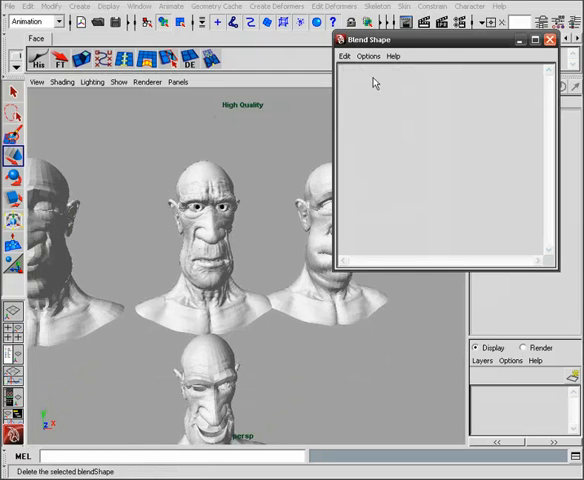
click(549, 39)
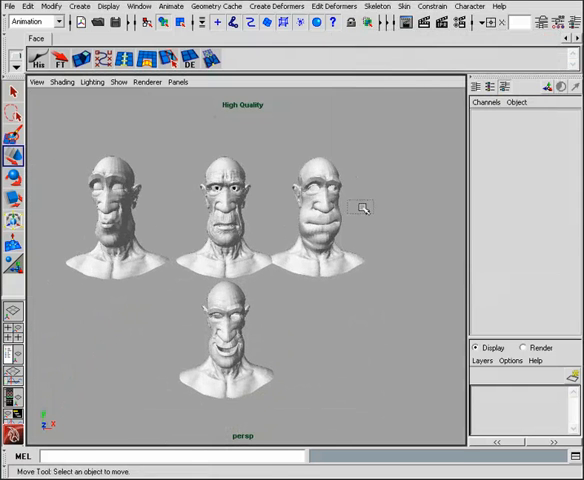
drag(345, 200, 380, 215)
click(243, 340)
click(222, 175)
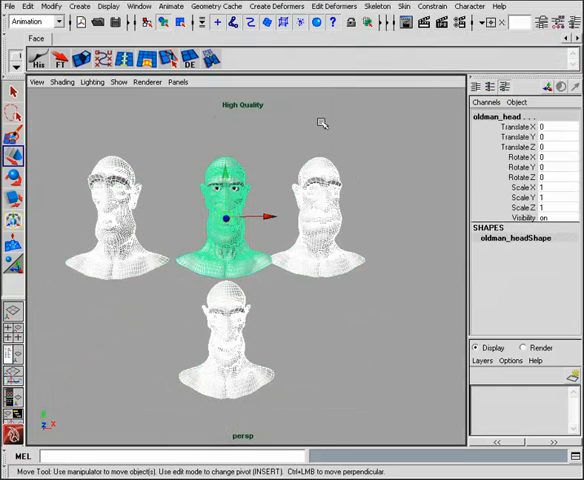
Create a blend shape with three target weights and show it in the Blend Shape editor
click(275, 8)
click(366, 24)
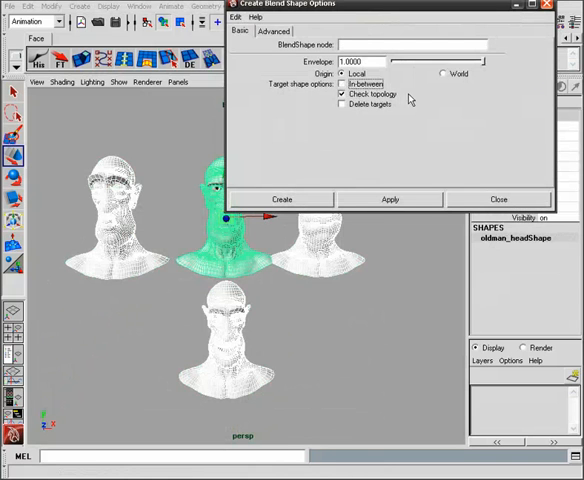
click(282, 199)
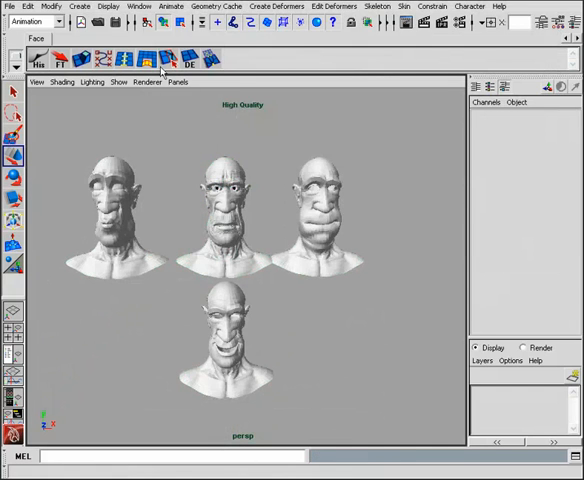
click(140, 6)
mouse_move(163, 46)
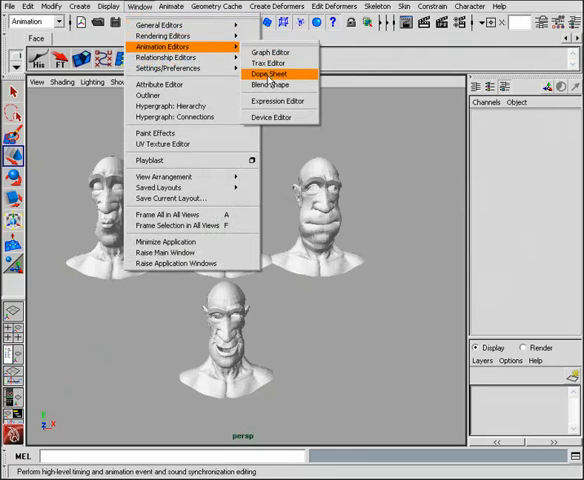
click(268, 85)
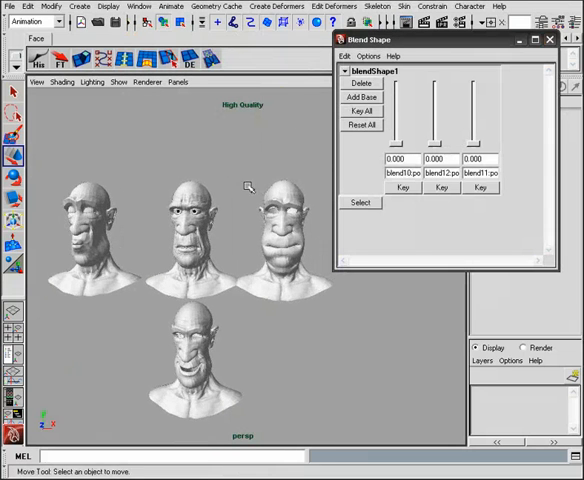
Try each of the three target sliders at full strength, reset them to zero, and close the editor
alt+middle_drag(244, 193, 280, 210)
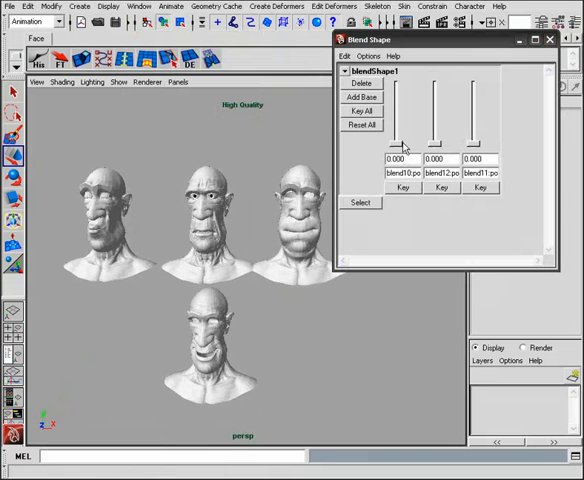
mouse_move(397, 143)
mouse_down()
mouse_move(397, 110)
mouse_move(397, 143)
mouse_up()
mouse_move(435, 143)
mouse_down()
mouse_move(436, 86)
mouse_move(435, 143)
mouse_up()
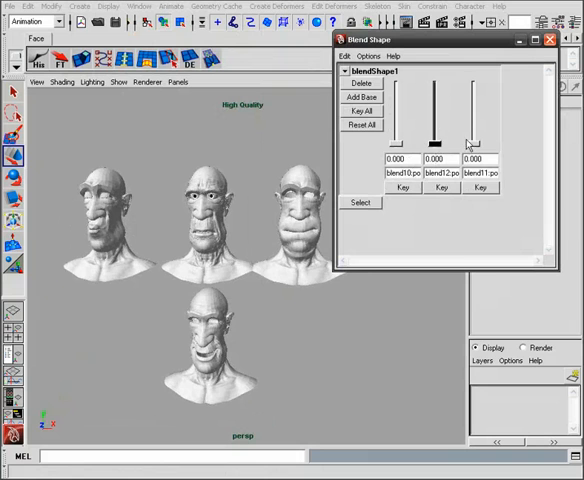
mouse_move(474, 143)
mouse_down()
mouse_move(475, 84)
mouse_move(474, 143)
mouse_up()
mouse_move(436, 143)
mouse_down()
mouse_move(436, 104)
mouse_move(435, 143)
mouse_up()
mouse_move(397, 143)
mouse_down()
mouse_move(397, 84)
mouse_move(397, 143)
mouse_up()
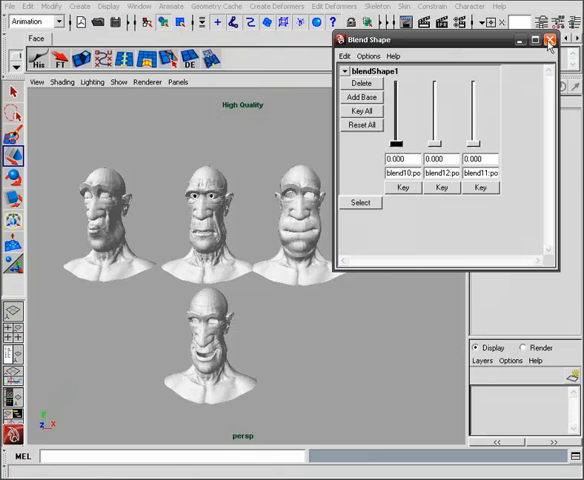
click(550, 40)
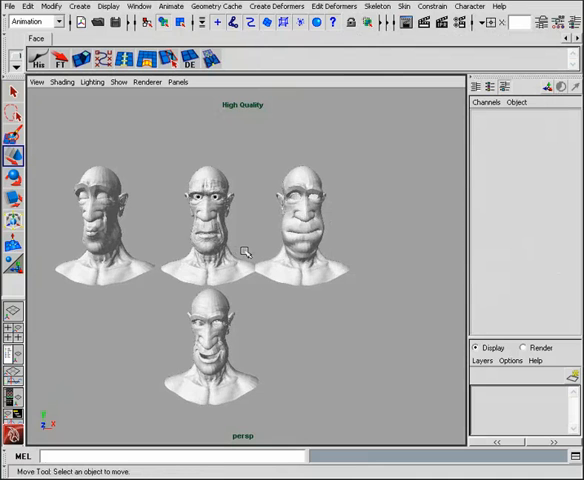
Select the right, left and bottom target heads together for removal
mouse_move(257, 256)
alt+right_down()
mouse_move(300, 256)
mouse_move(256, 231)
alt+right_up()
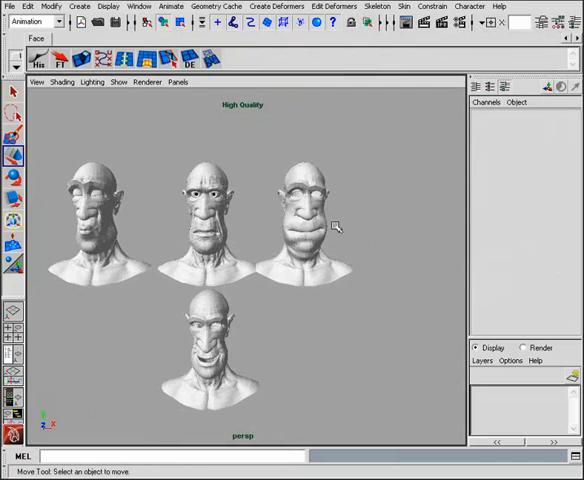
alt+right_drag(330, 220, 290, 250)
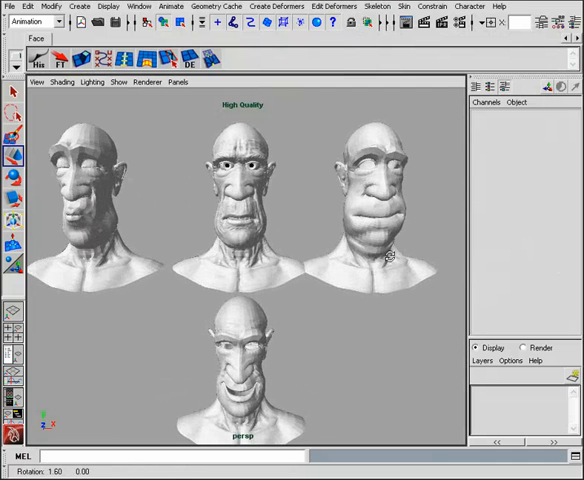
alt+drag(290, 250, 240, 236)
mouse_move(232, 220)
alt+right_down()
mouse_move(330, 245)
mouse_move(240, 245)
alt+right_up()
alt+middle_drag(240, 245, 300, 270)
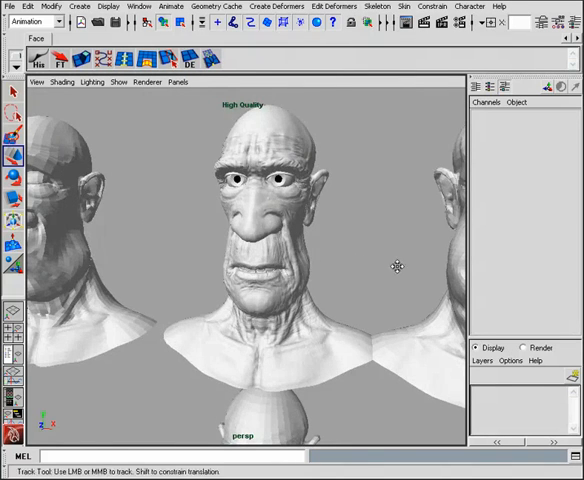
alt+right_drag(391, 267, 300, 240)
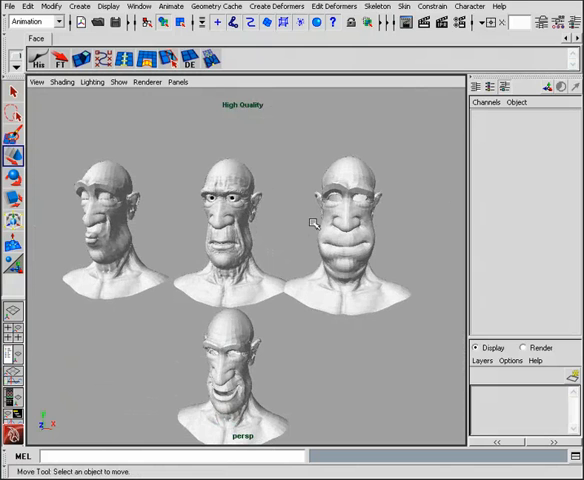
alt+right_drag(336, 229, 320, 229)
click(345, 245)
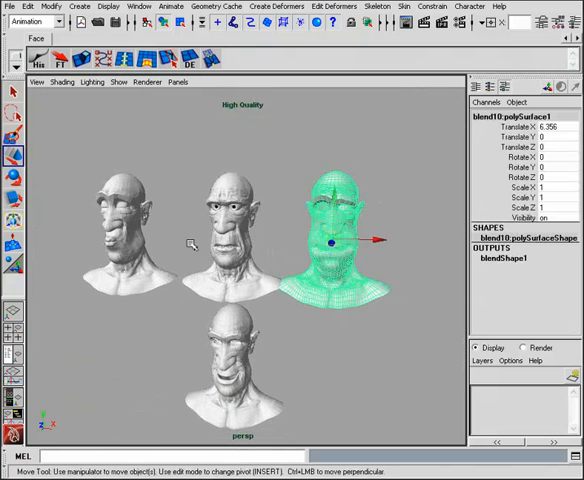
shift+click(120, 230)
shift+click(250, 367)
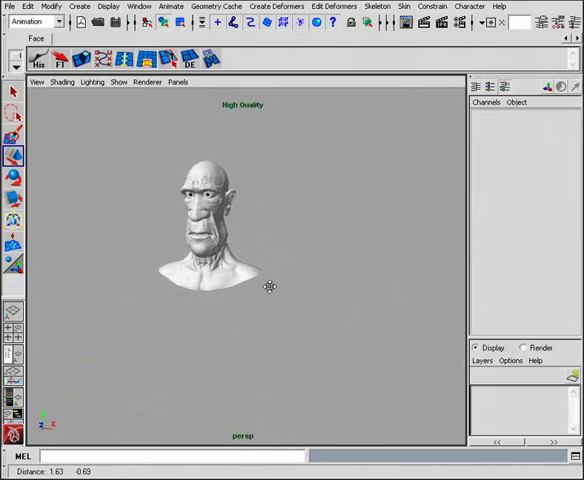
Import the phoneme head model file from the data folder into the scene
alt+right_drag(312, 318, 268, 296)
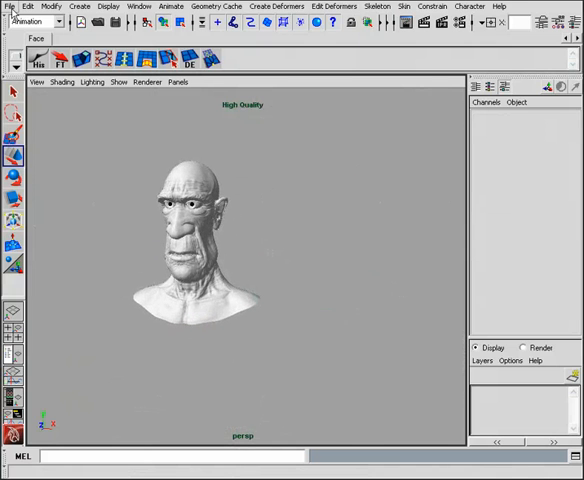
click(10, 7)
click(22, 107)
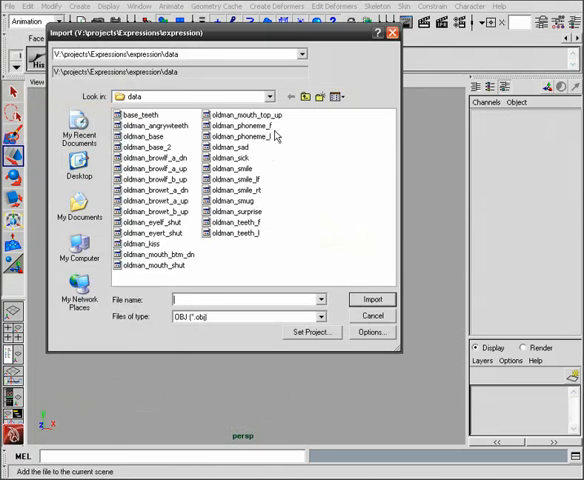
click(240, 136)
click(373, 300)
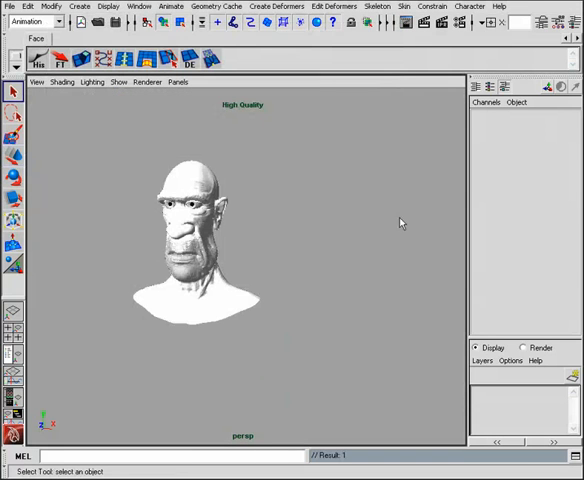
Import the oldman_teeth_l OBJ model into the same scene
click(10, 6)
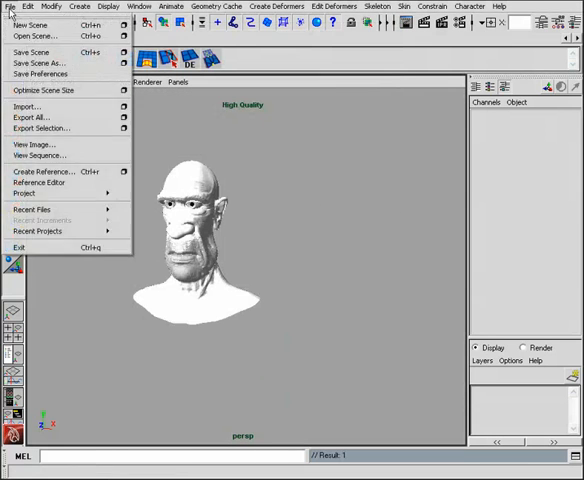
click(24, 107)
click(234, 232)
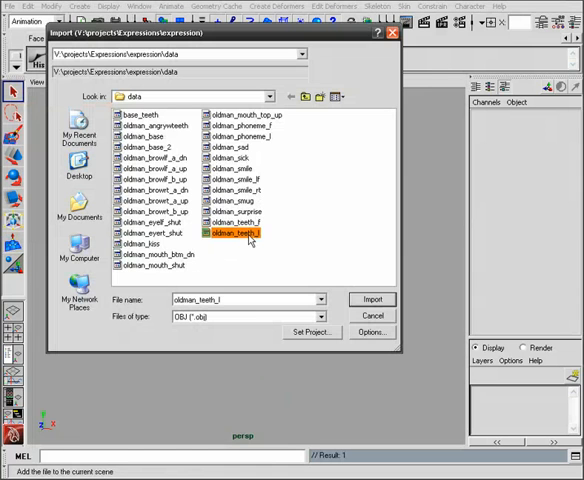
click(373, 300)
Inspect the oldman_teeth group and its head and mouth meshes in the Outliner
click(139, 6)
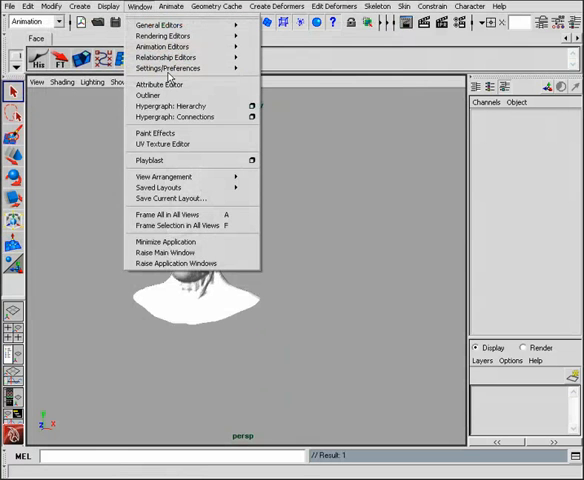
click(150, 95)
click(392, 134)
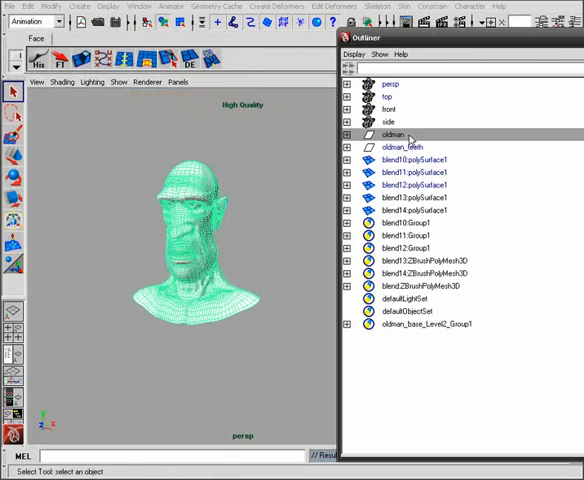
click(404, 147)
click(392, 134)
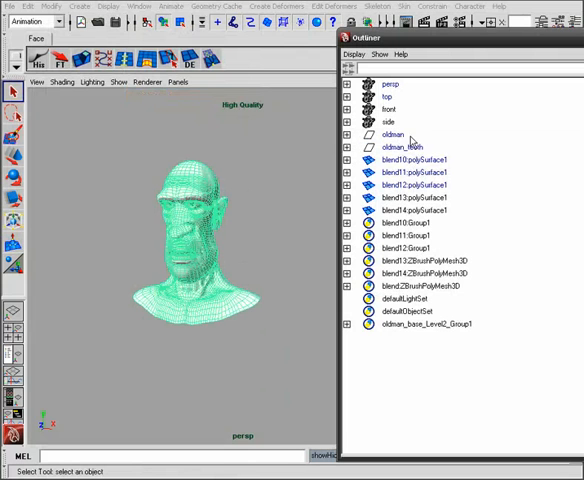
ctrl+click(404, 147)
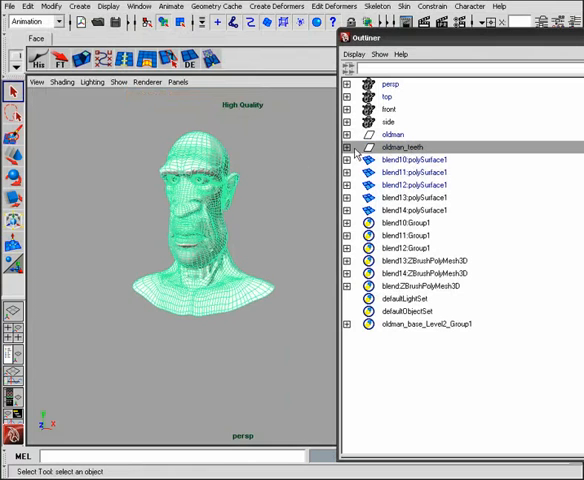
click(347, 147)
click(416, 172)
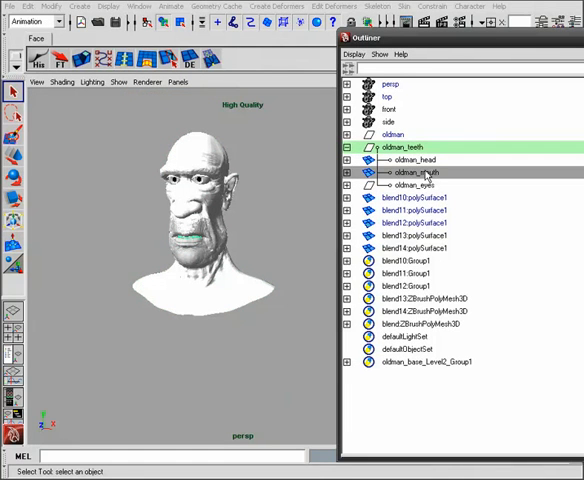
alt+drag(290, 215, 275, 190)
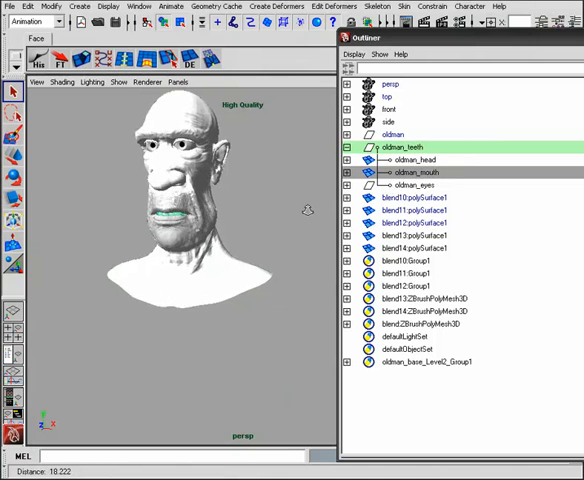
Duplicate the oldman_teeth group into oldman_teeth1 and reveal its child meshes
click(415, 148)
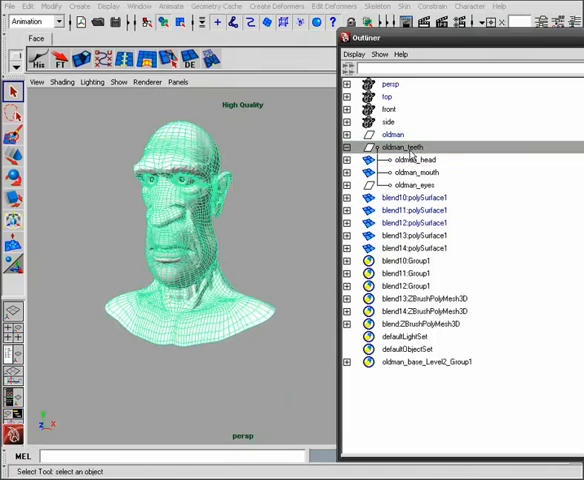
click(347, 147)
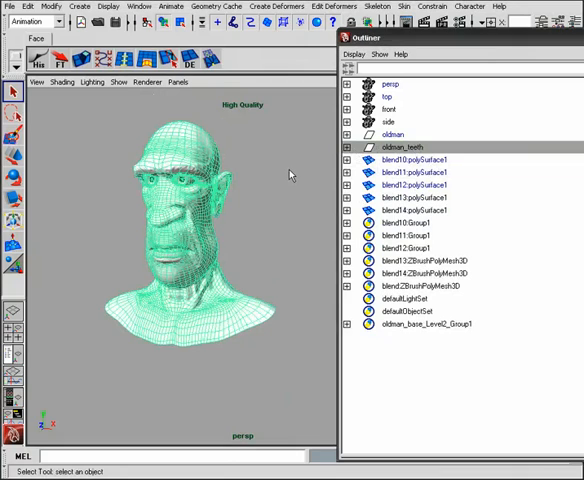
key(ctrl+d)
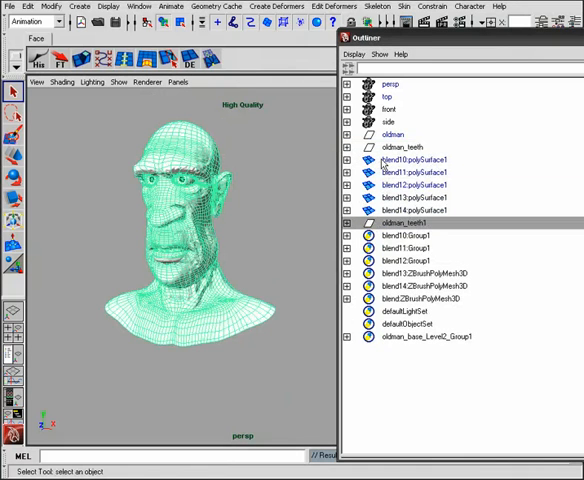
click(347, 222)
alt+drag(278, 213, 200, 200)
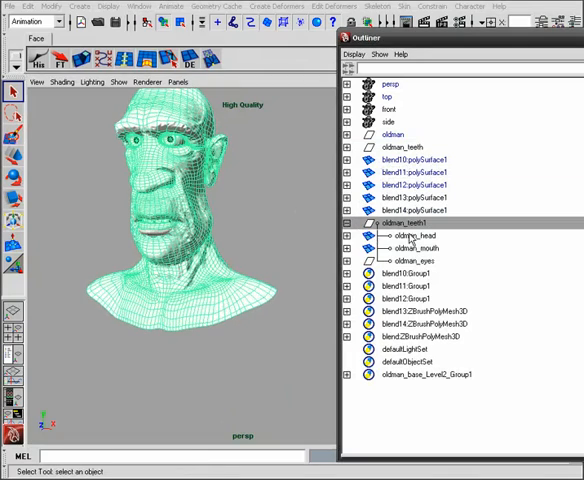
alt+drag(260, 220, 200, 210)
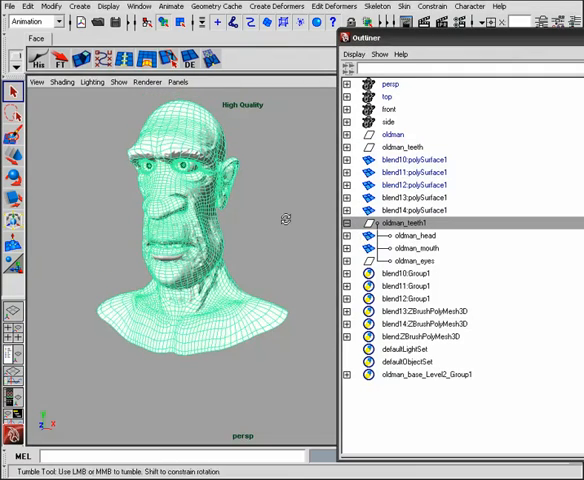
alt+drag(288, 222, 260, 240)
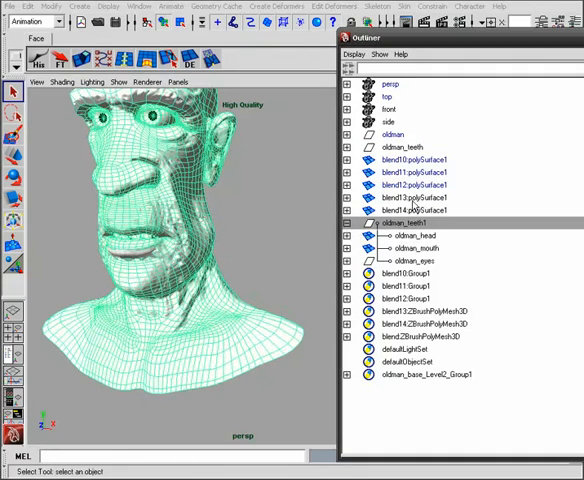
Parent blend13:polySurface1 into oldman_teeth1 and delete its duplicated oldman_head mesh
click(412, 198)
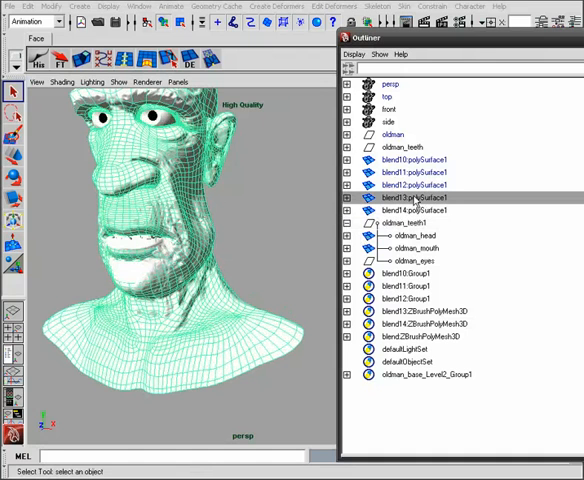
middle_drag(412, 198, 405, 222)
click(415, 235)
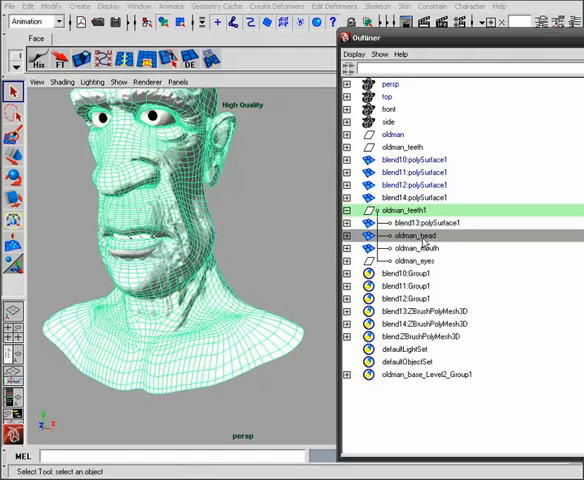
key(Delete)
Parent blend14:polySurface1 into oldman_teeth1 and delete its duplicated oldman_mouth mesh
click(415, 198)
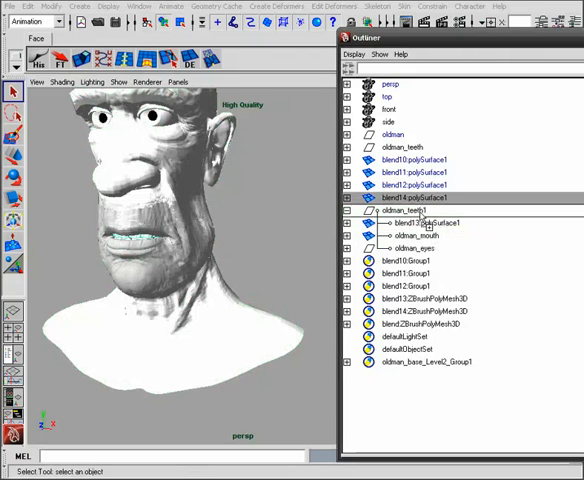
middle_drag(415, 198, 405, 210)
click(415, 235)
key(Delete)
click(405, 197)
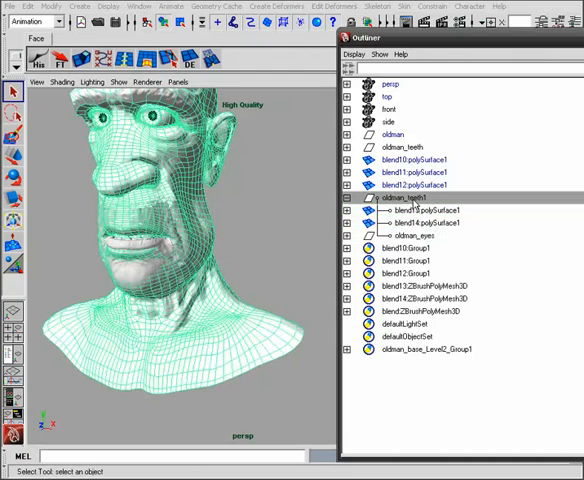
Move oldman_teeth1 sideways so it sits beside the original head
key(w)
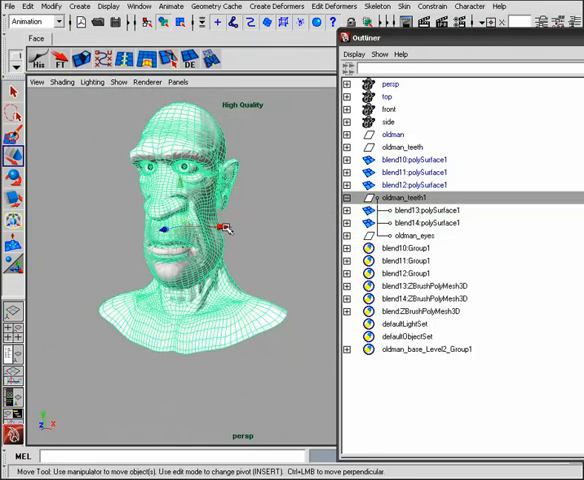
drag(224, 228, 60, 215)
scroll(230, 210, down, 3)
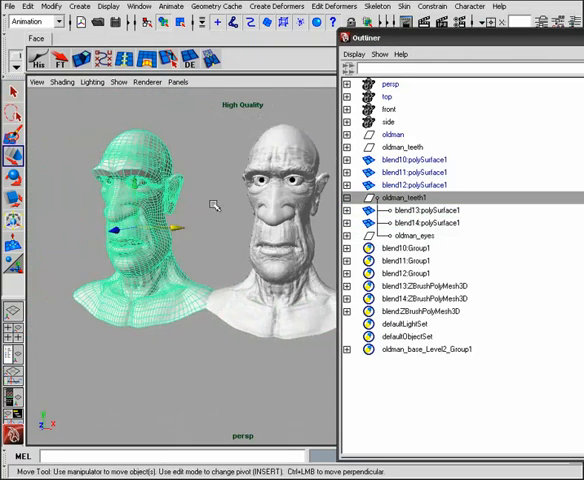
click(215, 206)
scroll(122, 204, up, 3)
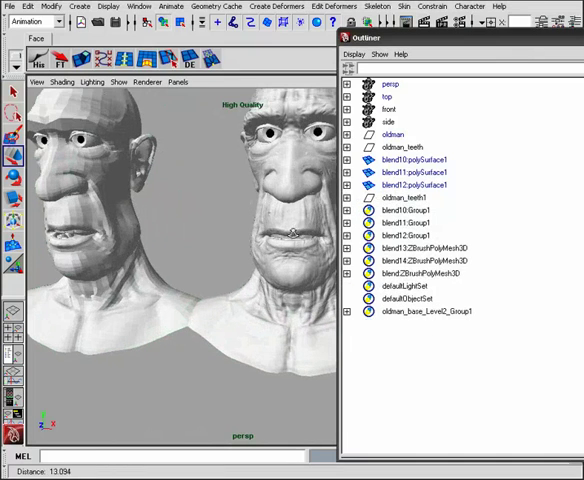
click(122, 204)
alt+drag(226, 237, 165, 230)
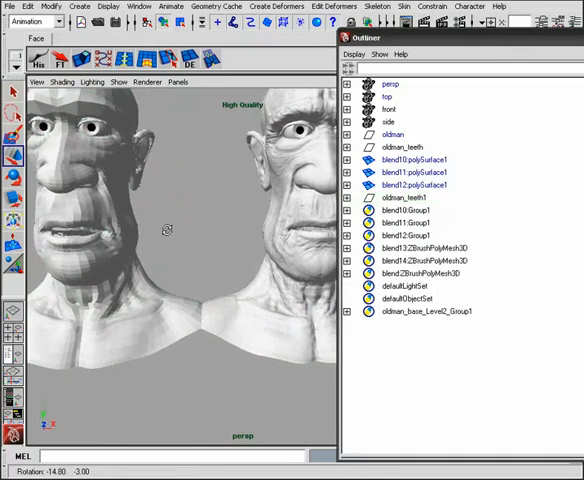
alt+right_drag(165, 230, 255, 228)
Orbit around the moved head to check its teeth inside the mouth
click(201, 187)
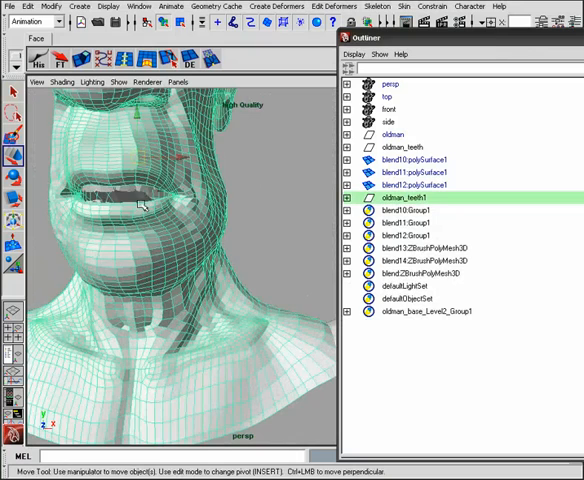
click(158, 199)
alt+drag(258, 182, 268, 185)
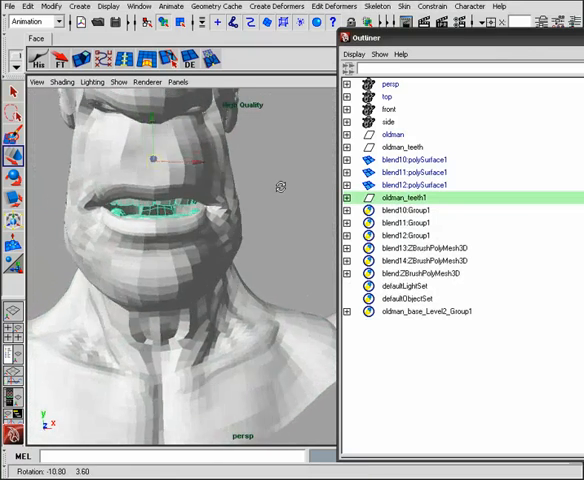
alt+right_drag(268, 185, 237, 192)
click(236, 192)
alt+drag(236, 192, 278, 209)
alt+right_drag(278, 209, 176, 196)
Select the oldman_teeth1 target group and then the original oldman_teeth group together
click(402, 198)
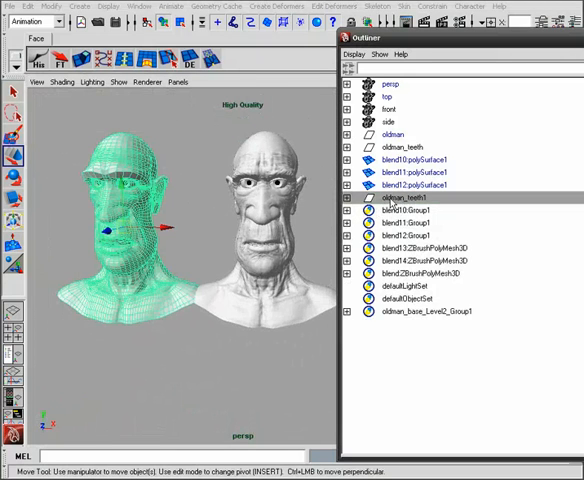
alt+drag(283, 178, 252, 183)
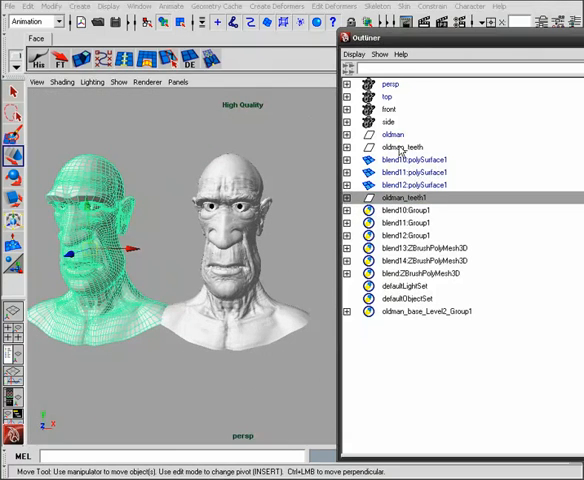
click(403, 147)
alt+drag(267, 178, 260, 180)
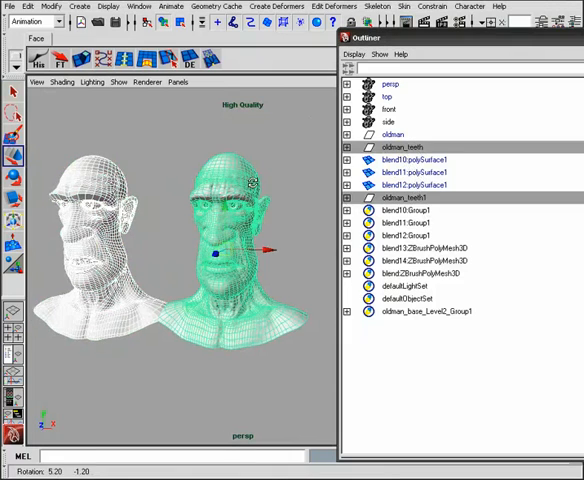
alt+right_drag(260, 180, 293, 195)
alt+middle_drag(293, 195, 205, 178)
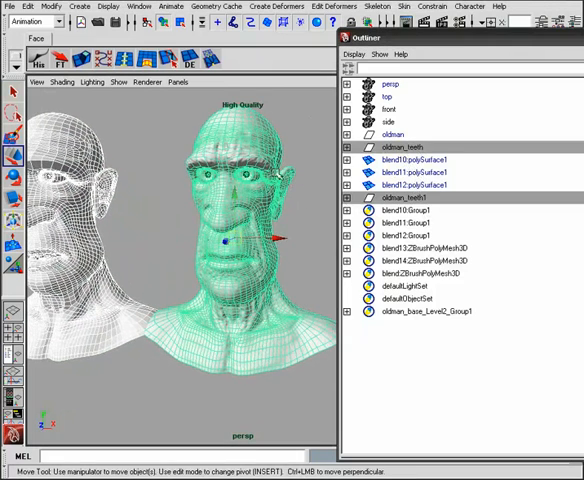
Create a blend shape from the selected target and base head groups
click(276, 6)
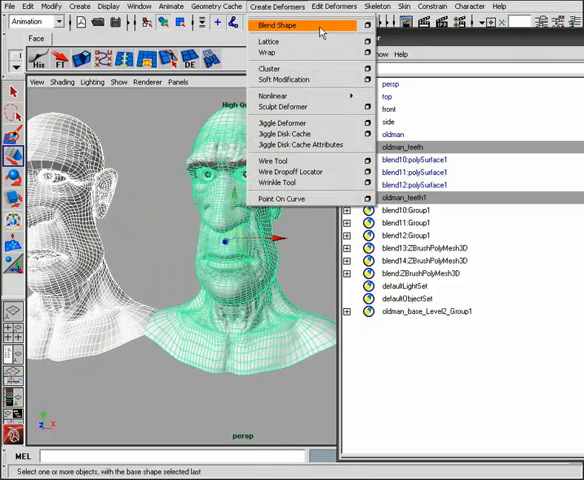
click(312, 27)
click(150, 135)
Switch to smooth shading and bring up the Blend Shape weight editor
key(5)
click(139, 6)
mouse_move(162, 46)
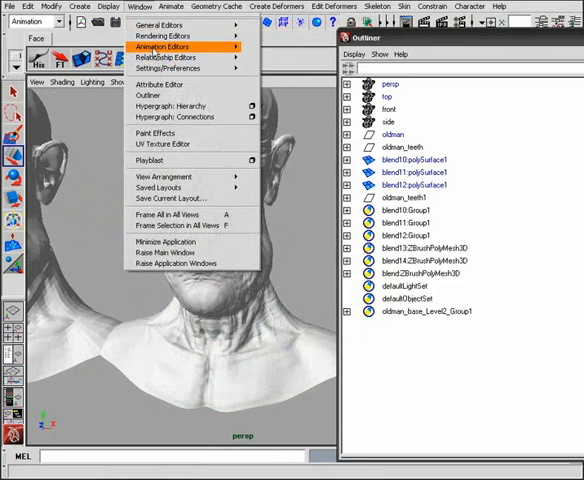
click(272, 84)
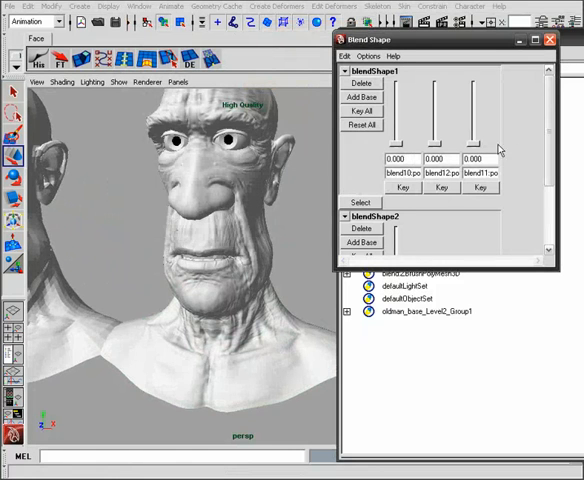
Delete blendShape1, then dial blendShape2's target to 1 and back to 0 watching the mouth
click(361, 83)
drag(398, 148, 398, 82)
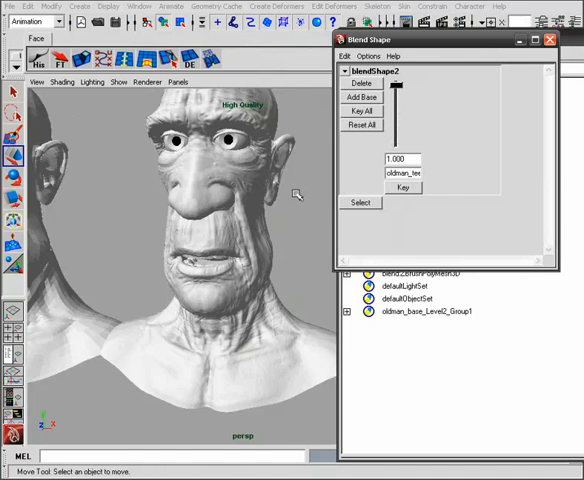
alt+right_drag(297, 193, 384, 210)
alt+drag(313, 180, 423, 108)
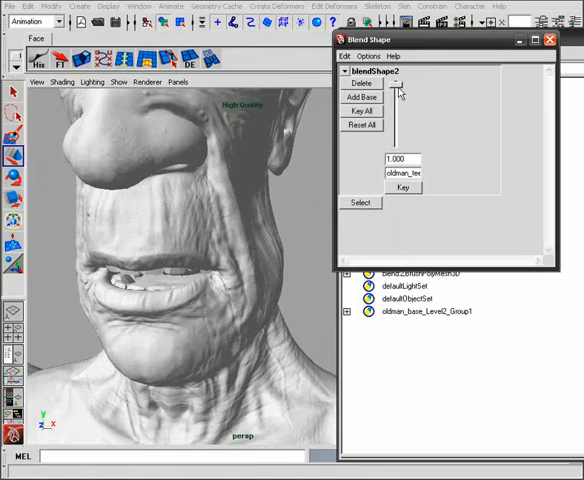
drag(397, 88, 397, 148)
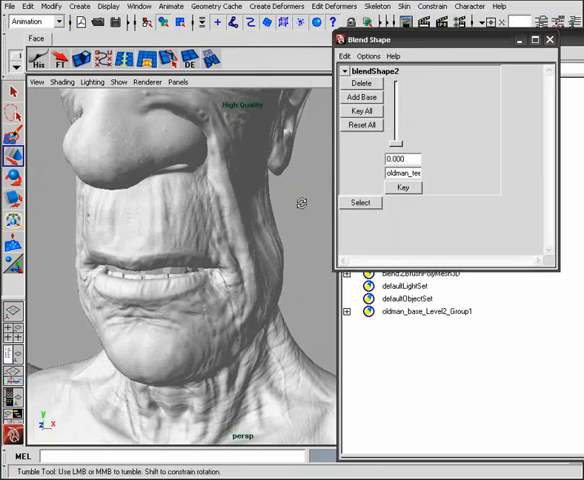
Pull the view back to frame both heads side by side
alt+right_drag(296, 204, 230, 190)
alt+middle_drag(230, 190, 190, 178)
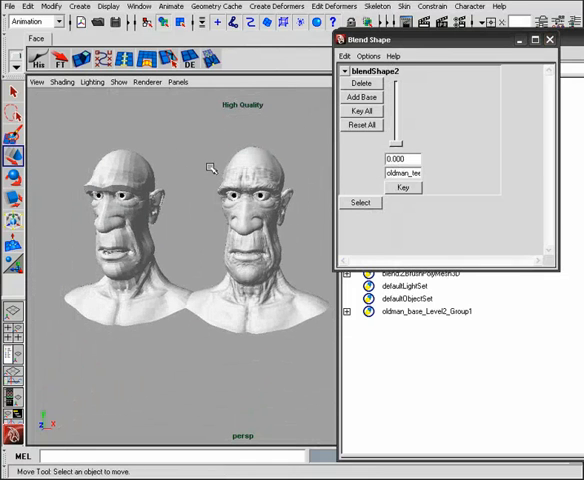
alt+right_drag(210, 167, 226, 190)
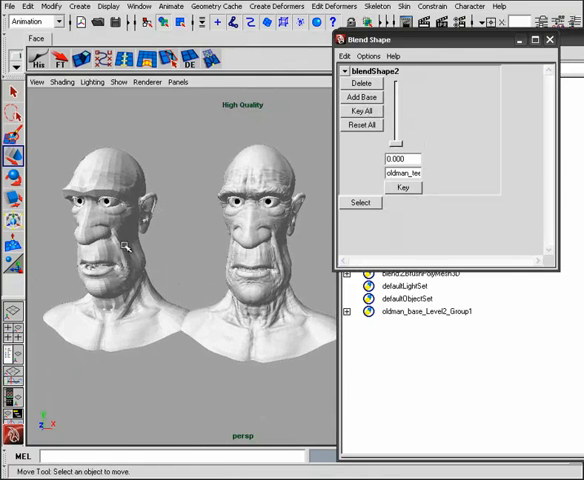
alt+drag(230, 205, 192, 178)
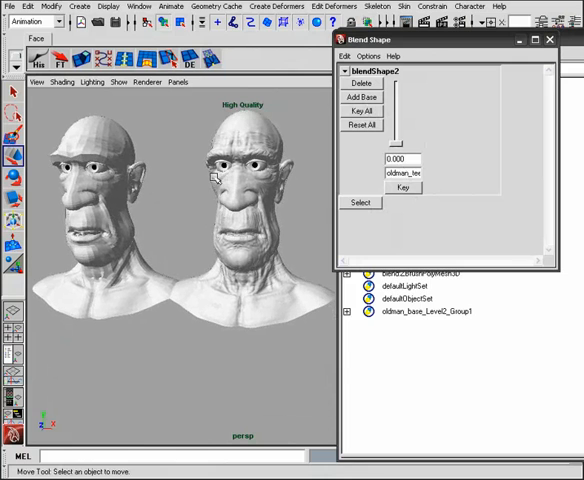
Close the Blend Shape editor and expand both head groups to see their head, mouth and eyes
click(549, 39)
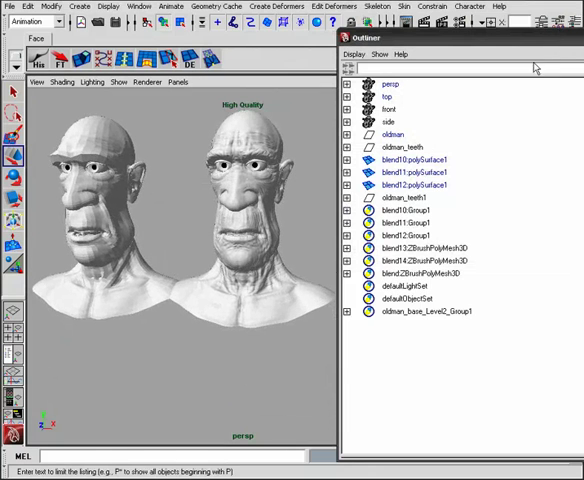
click(400, 198)
click(347, 198)
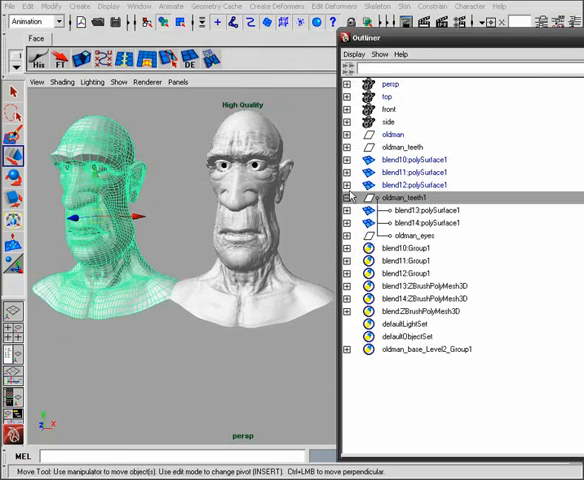
click(347, 147)
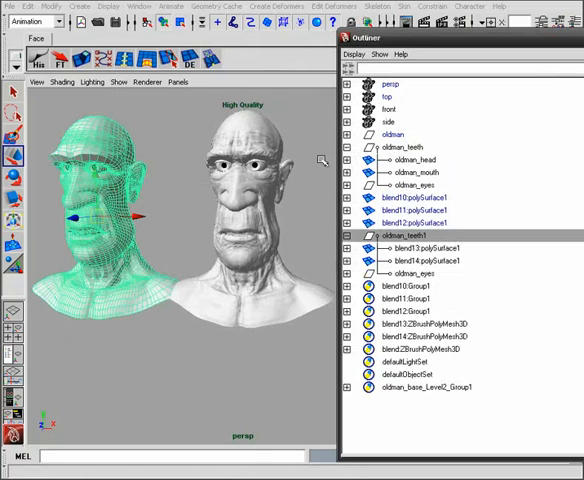
alt+right_drag(202, 200, 240, 200)
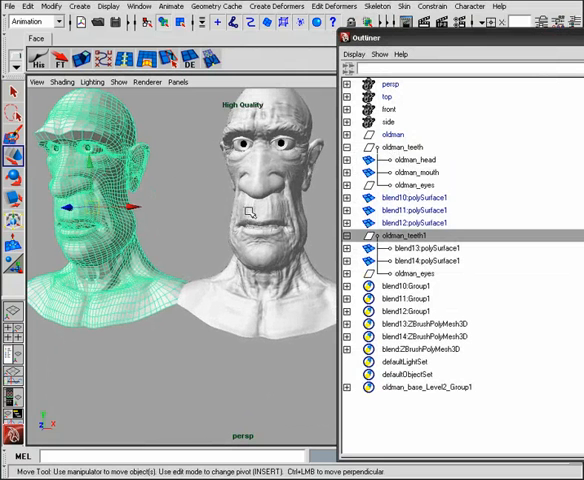
alt+middle_drag(250, 205, 200, 205)
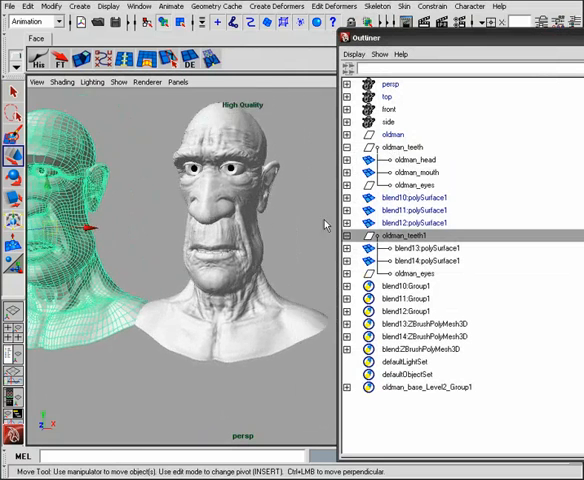
Select the oldman_teeth group, close the Outliner and zoom out from the heads
click(405, 147)
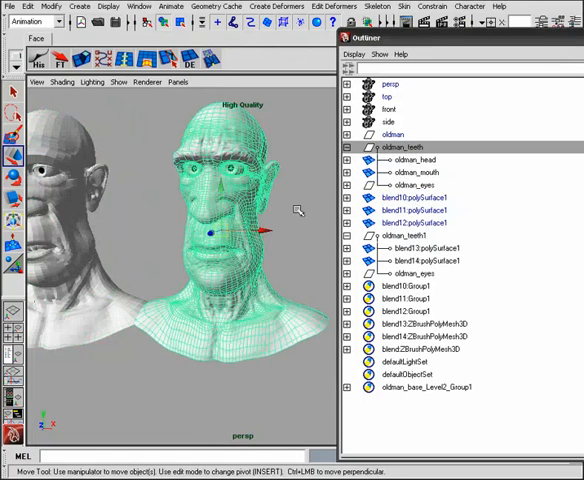
alt+right_drag(297, 209, 245, 202)
alt+drag(297, 209, 297, 196)
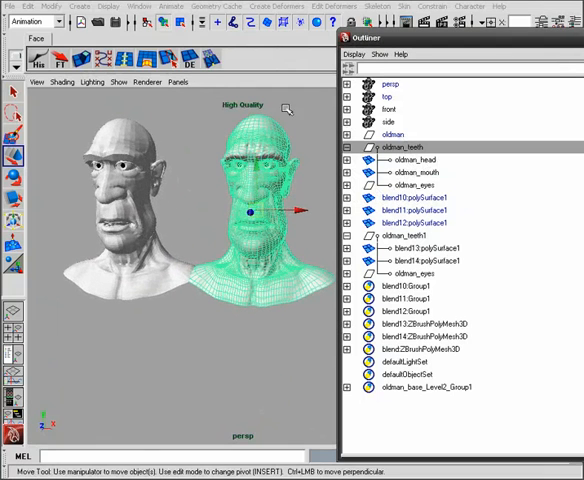
click(575, 37)
mouse_move(450, 121)
alt+right_down()
mouse_move(326, 222)
mouse_move(207, 152)
alt+right_up()
alt+right_drag(375, 236, 250, 205)
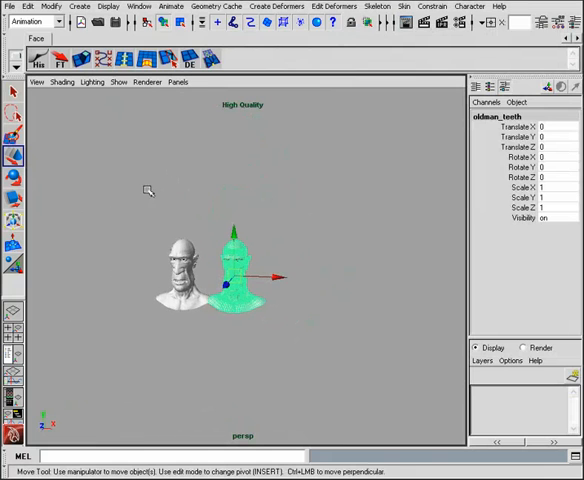
alt+middle_drag(354, 205, 278, 181)
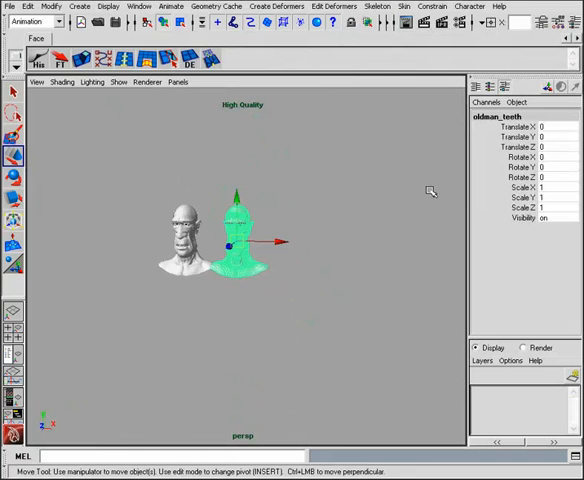
alt+right_drag(254, 213, 390, 184)
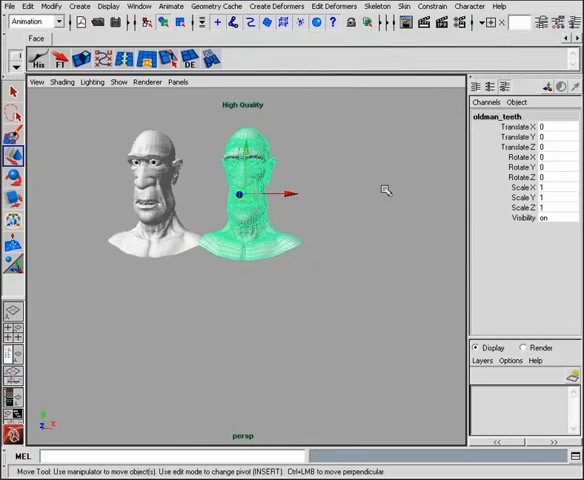
alt+right_drag(290, 215, 349, 198)
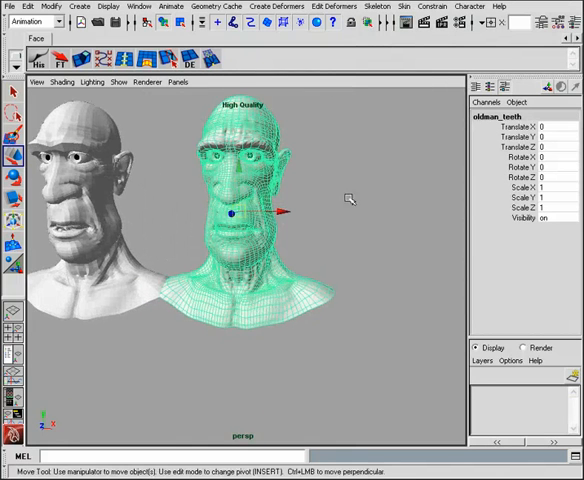
click(349, 198)
click(268, 185)
alt+right_drag(300, 220, 365, 206)
click(365, 206)
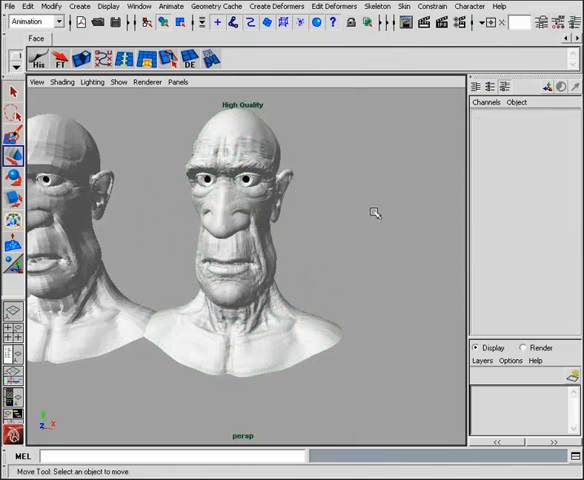
key(w)
alt+right_drag(347, 207, 296, 232)
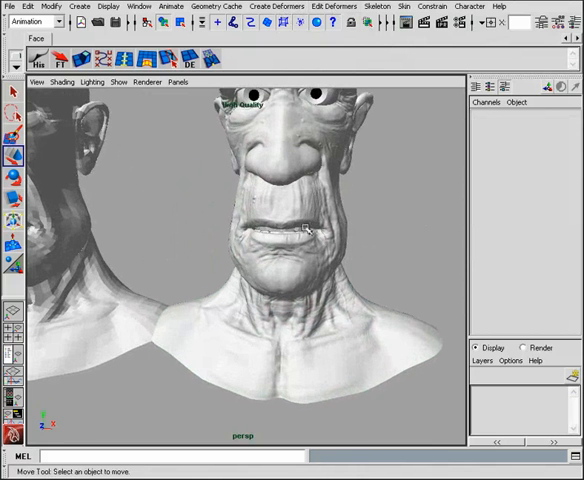
alt+right_drag(383, 226, 317, 215)
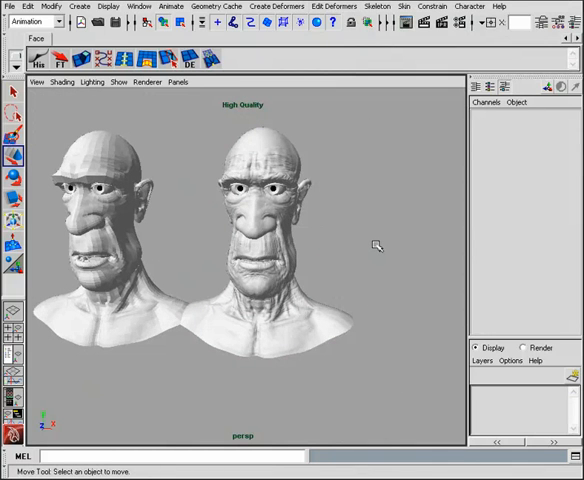
alt+right_drag(362, 246, 335, 249)
alt+drag(335, 249, 373, 236)
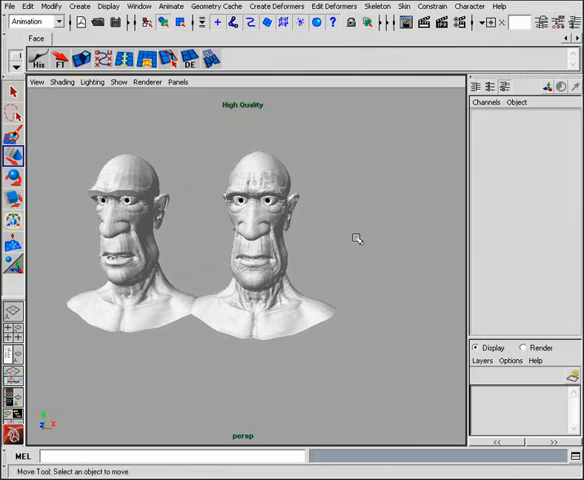